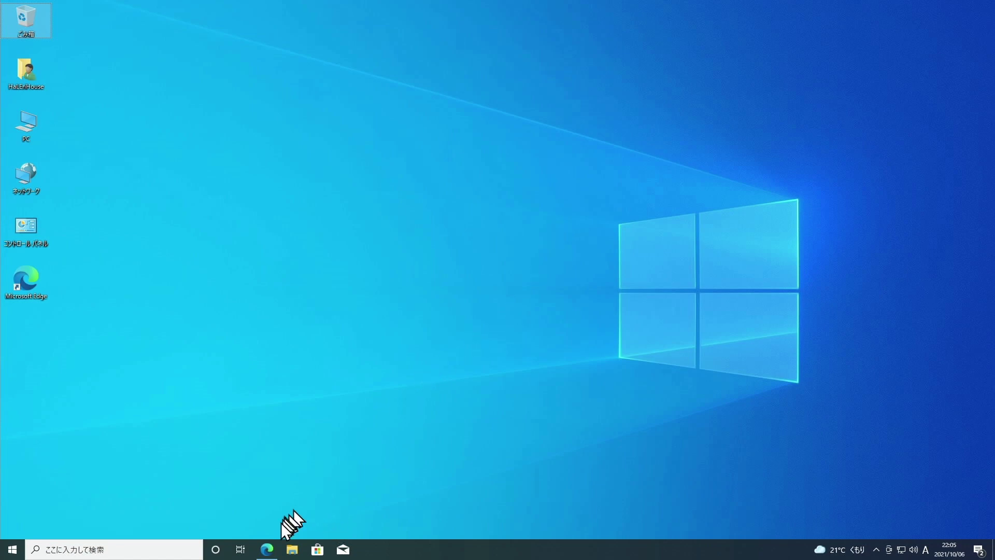
Step: Switch to Microsoft Edge and open the compatibility check (互換性の確認) section from the Windows 11 page
{"action": "left_click", "coordinate": [267, 549]}
{"action": "left_click", "coordinate": [267, 548]}
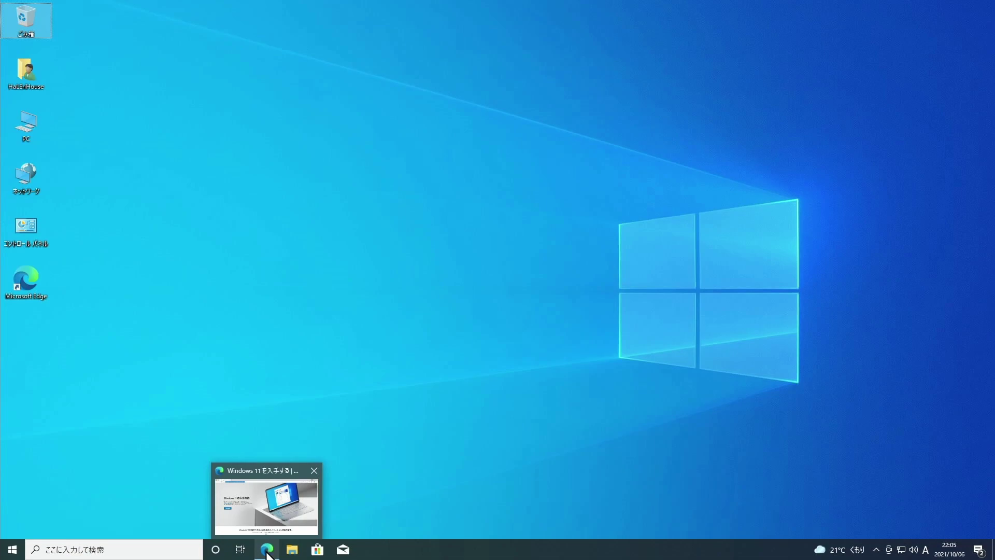
{"action": "left_click", "coordinate": [266, 548]}
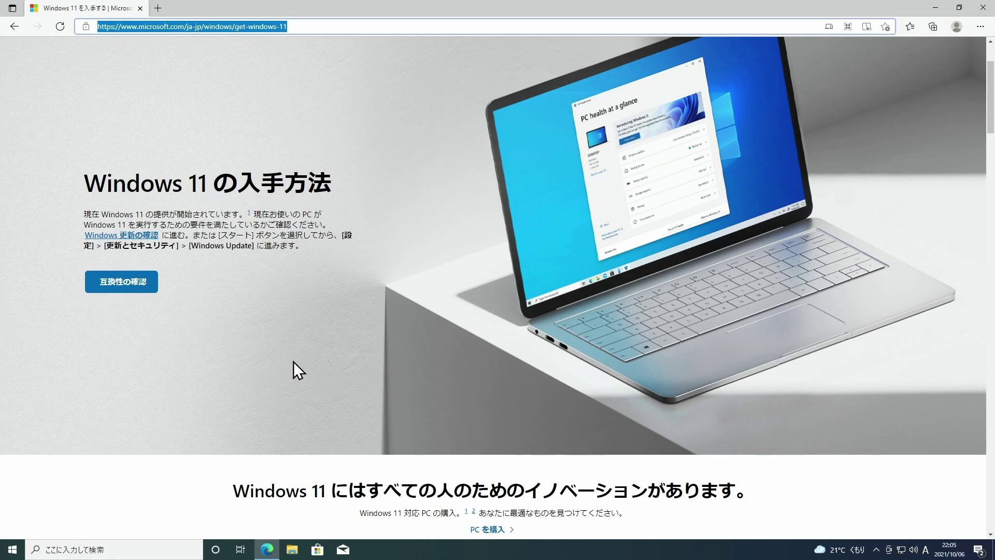
{"action": "left_click", "coordinate": [124, 283]}
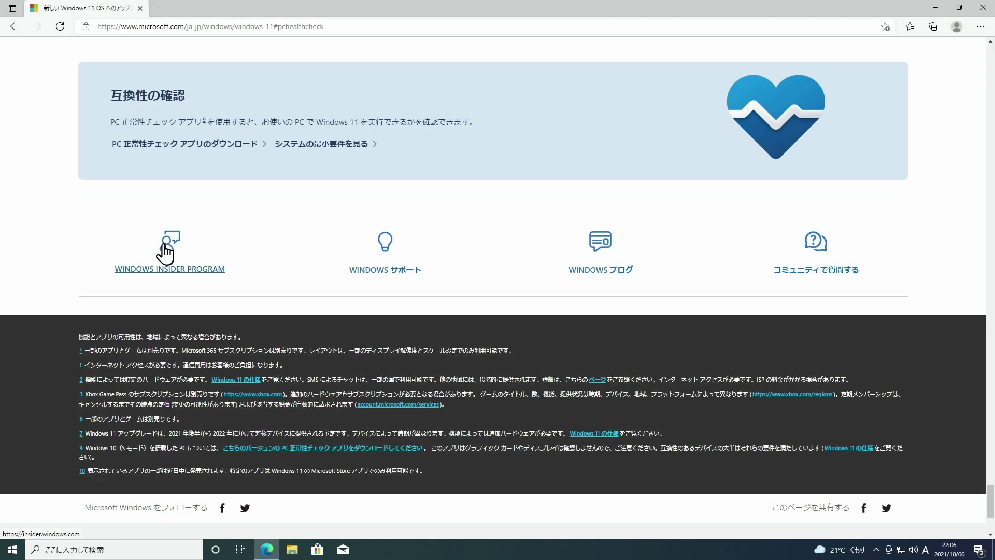
Step: Download the PC Health Check app installer and show WindowsPCHealthCheckSetup.msi in its download folder
{"action": "left_click", "coordinate": [213, 147]}
{"action": "left_click", "coordinate": [213, 148]}
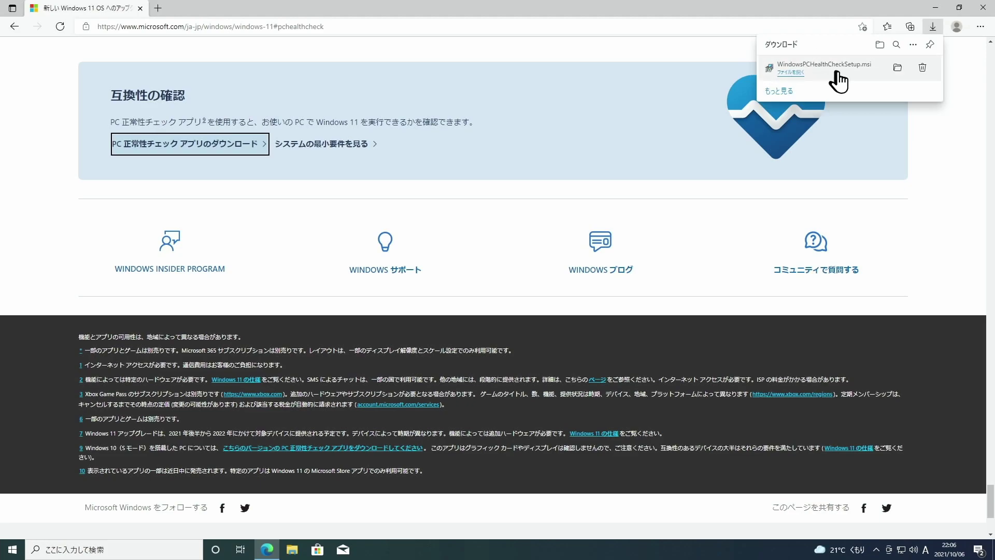
{"action": "left_click", "coordinate": [898, 68]}
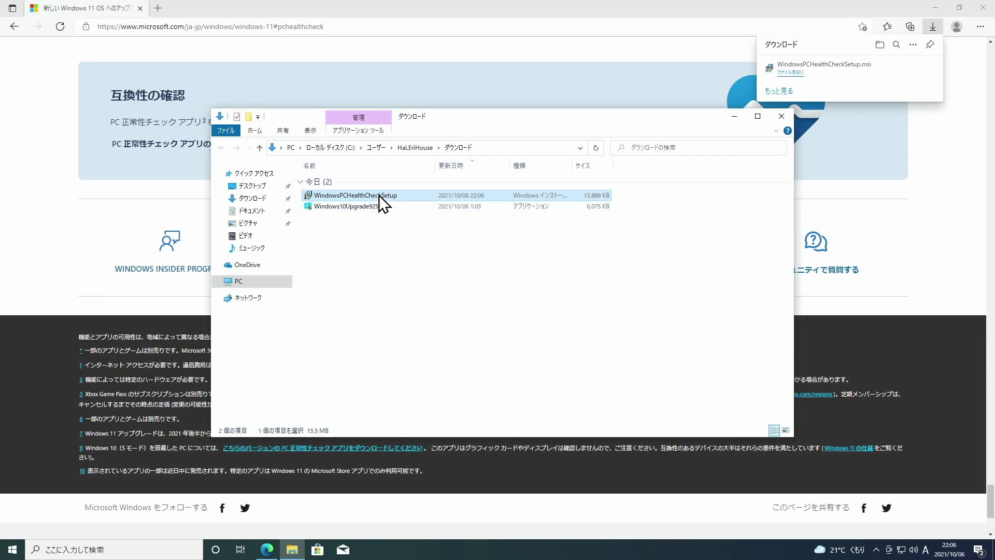
Step: Run WindowsPCHealthCheckSetup, accept the license agreement and install the PC Health Check app
{"action": "double_click", "coordinate": [310, 195]}
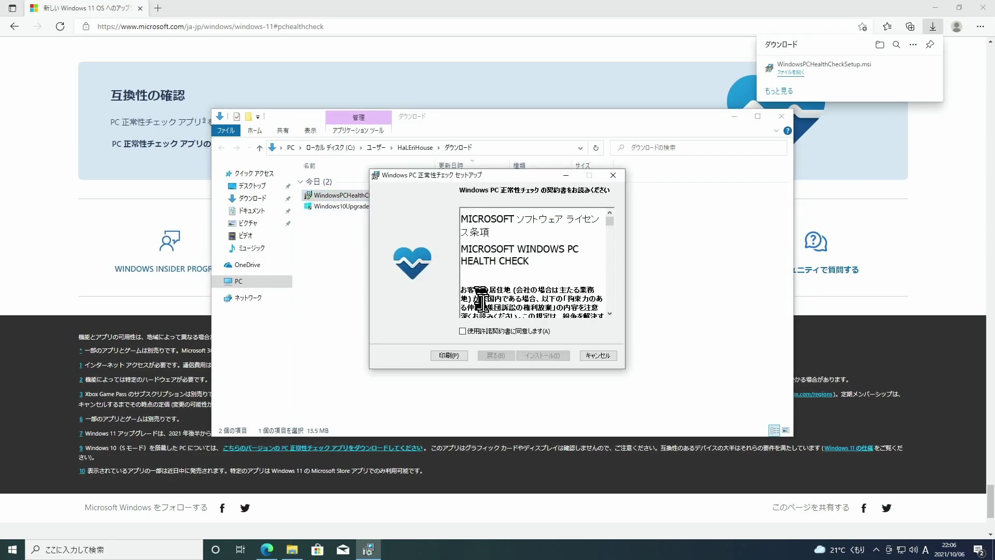
{"action": "scroll", "coordinate": [498, 307], "scroll_direction": "down", "scroll_amount": 5}
{"action": "scroll", "coordinate": [497, 307], "scroll_direction": "down", "scroll_amount": 10}
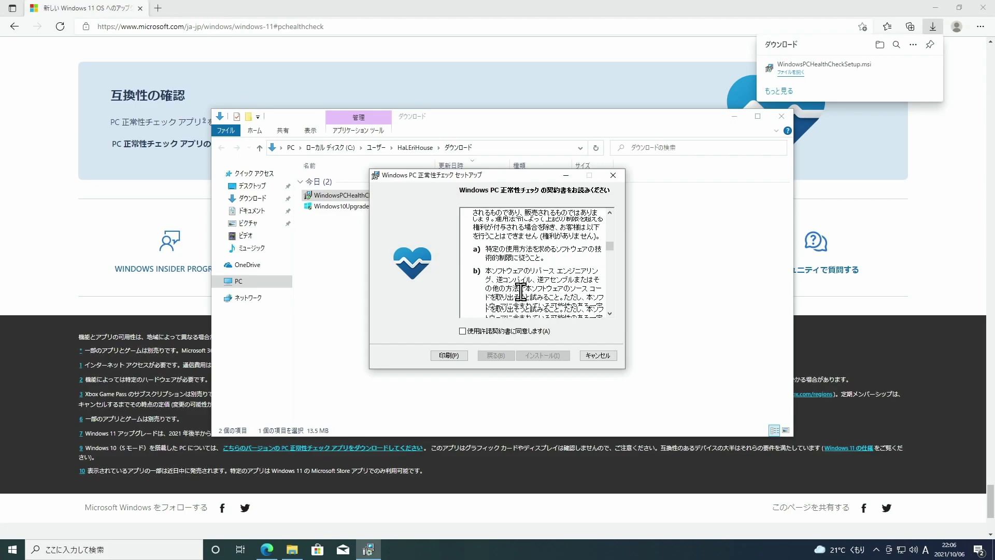
{"action": "scroll", "coordinate": [524, 286], "scroll_direction": "down", "scroll_amount": 5}
{"action": "left_click", "coordinate": [463, 331]}
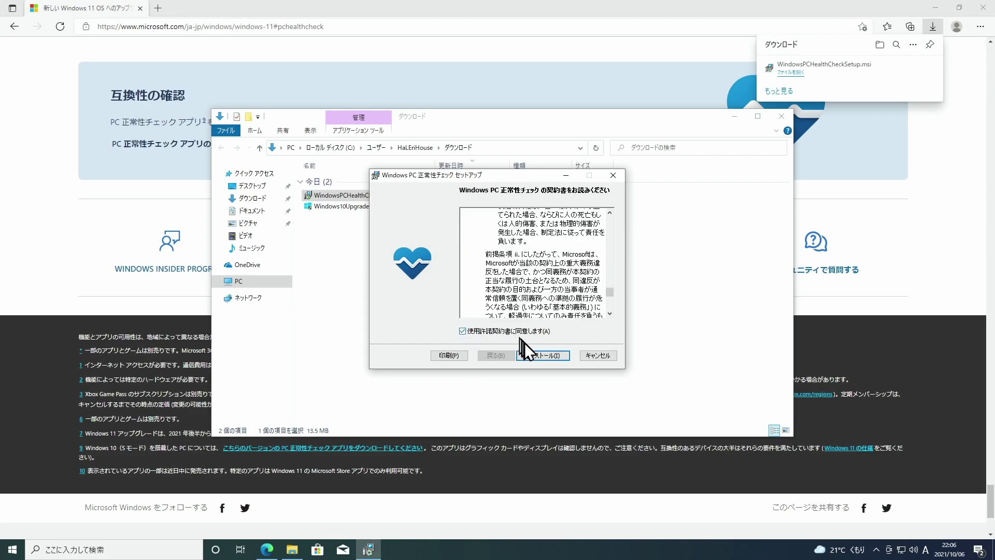
{"action": "left_click", "coordinate": [533, 354]}
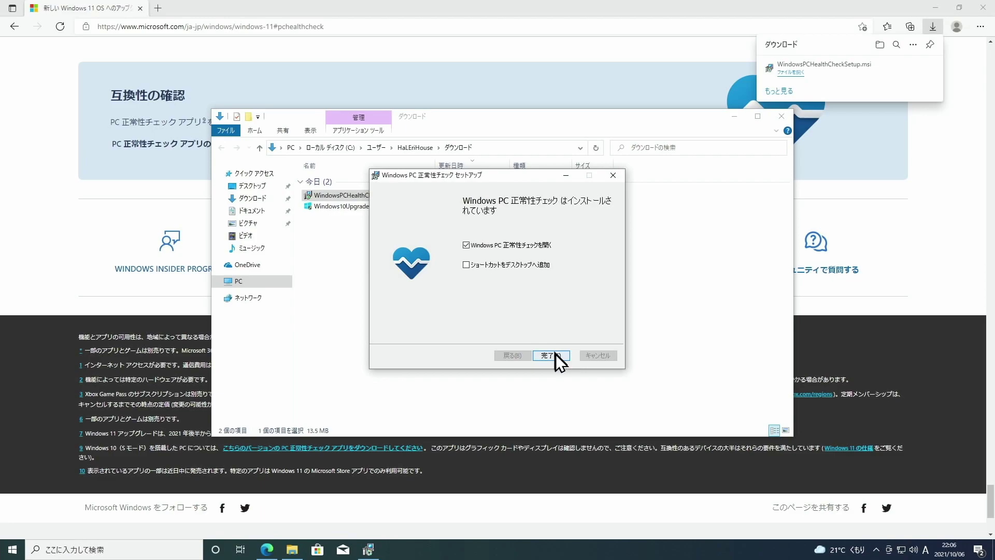
Step: Finish the setup with PC Health Check set to open, and start its Windows 11 compatibility check
{"action": "left_click", "coordinate": [551, 355]}
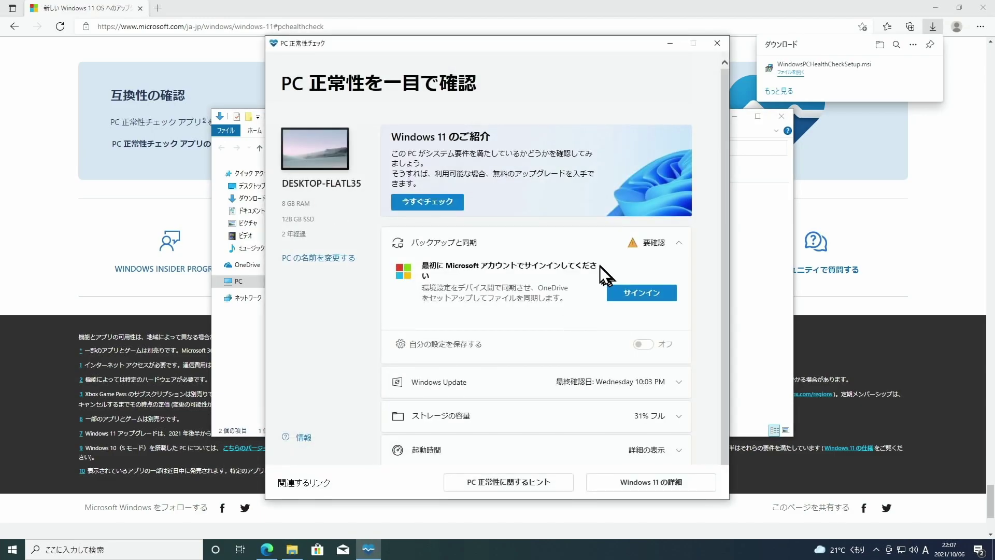
{"action": "left_click", "coordinate": [437, 209]}
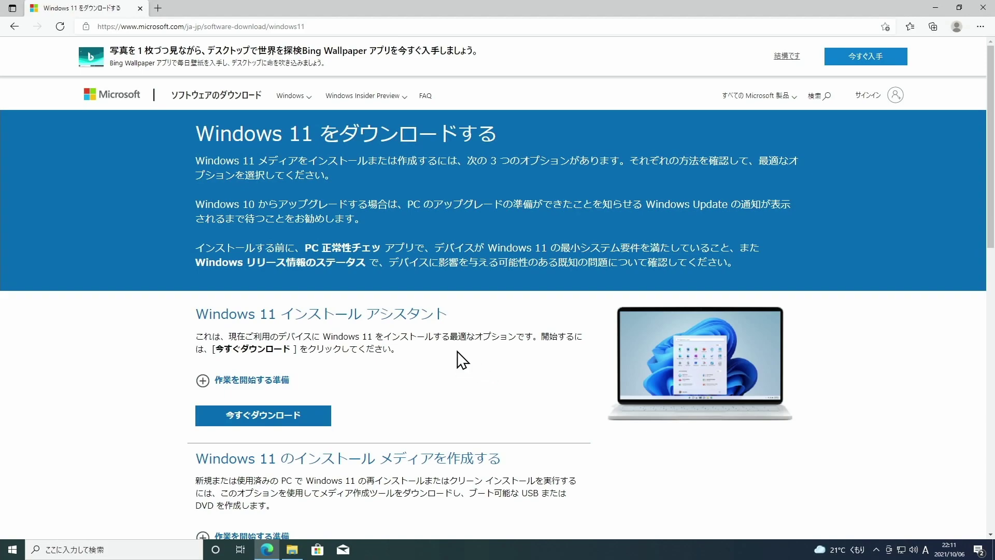
Step: Download the Windows 11 Installation Assistant in Microsoft Edge and show the downloaded file in its folder
{"action": "left_click", "coordinate": [308, 421]}
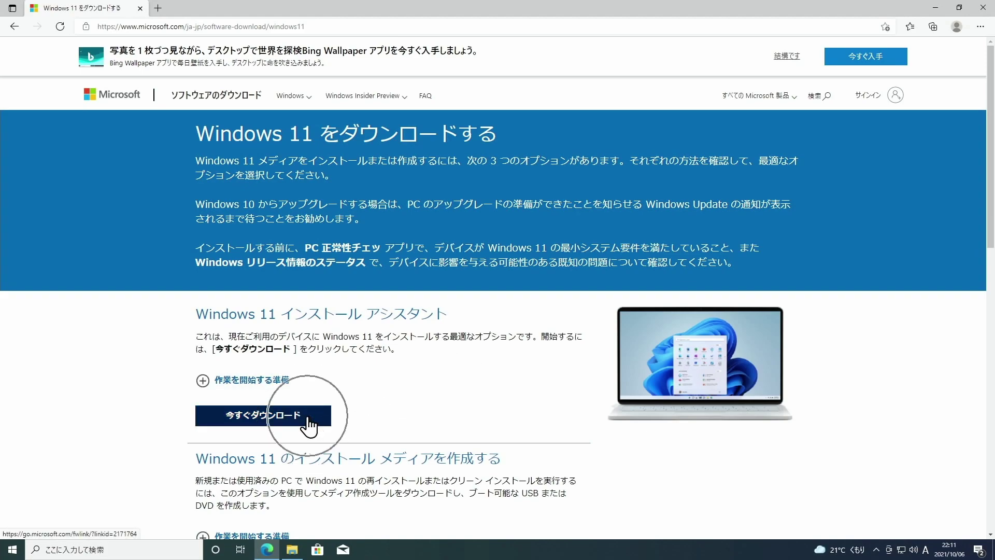
{"action": "left_click", "coordinate": [243, 423]}
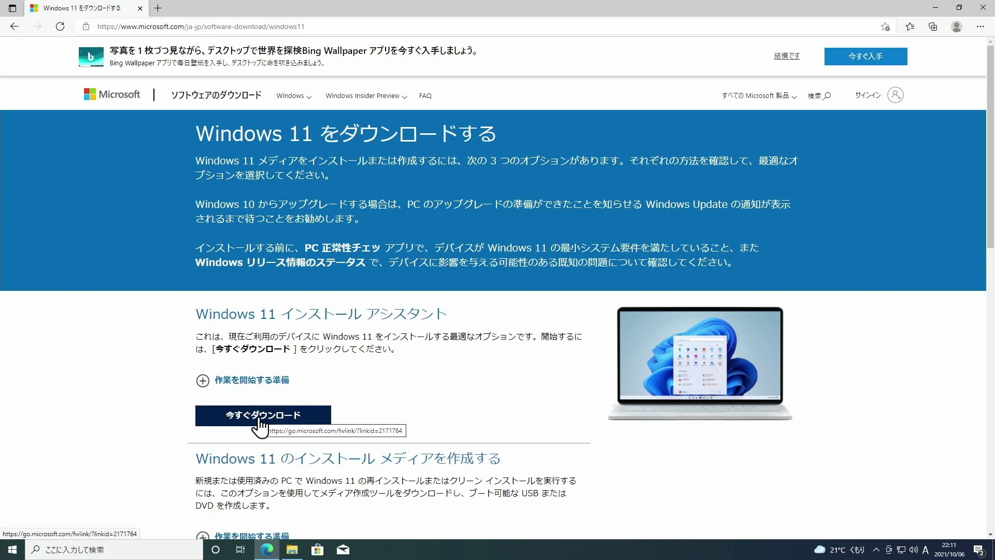
{"action": "left_click", "coordinate": [261, 425]}
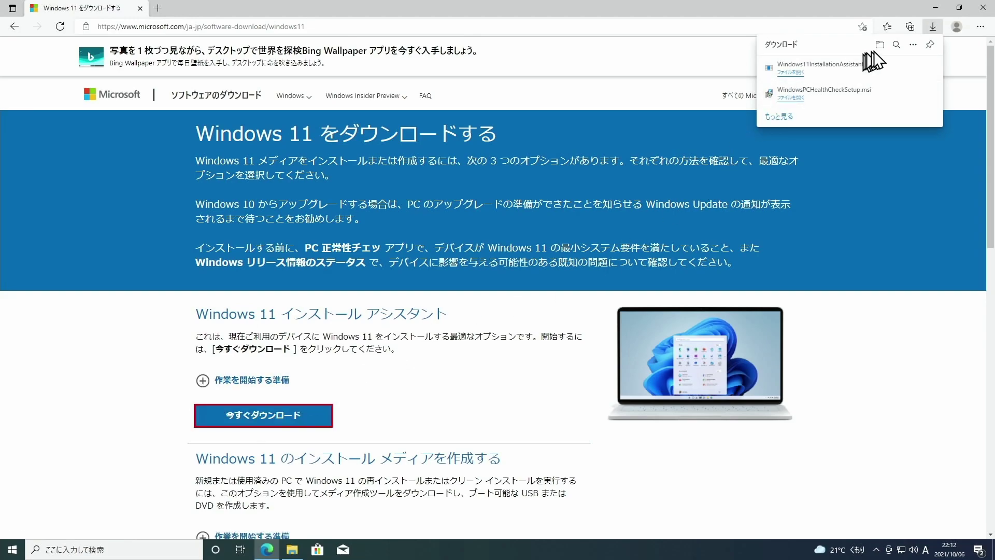
{"action": "left_click", "coordinate": [894, 69]}
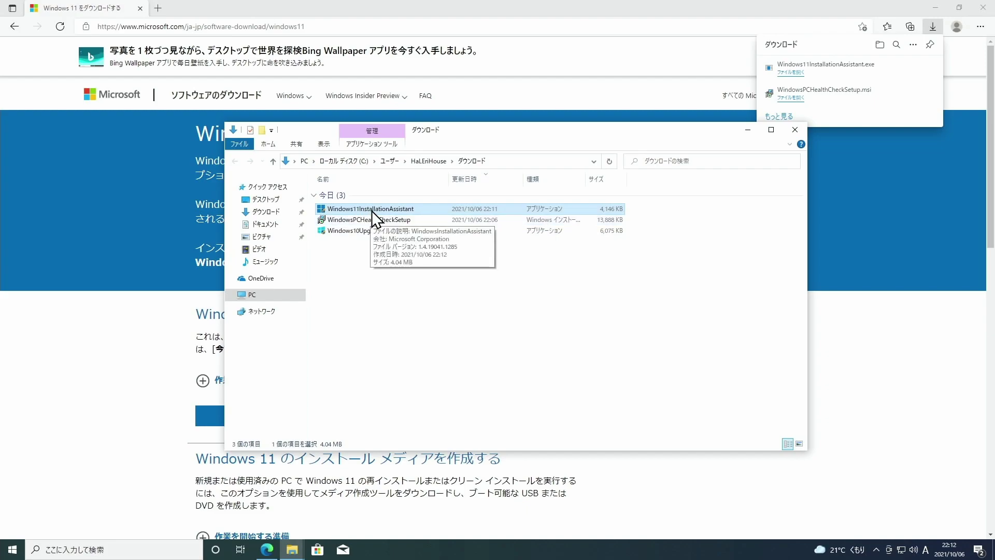
Step: Run Windows11InstallationAssistant, look through the license terms, and accept them to install Windows 11
{"action": "double_click", "coordinate": [325, 213]}
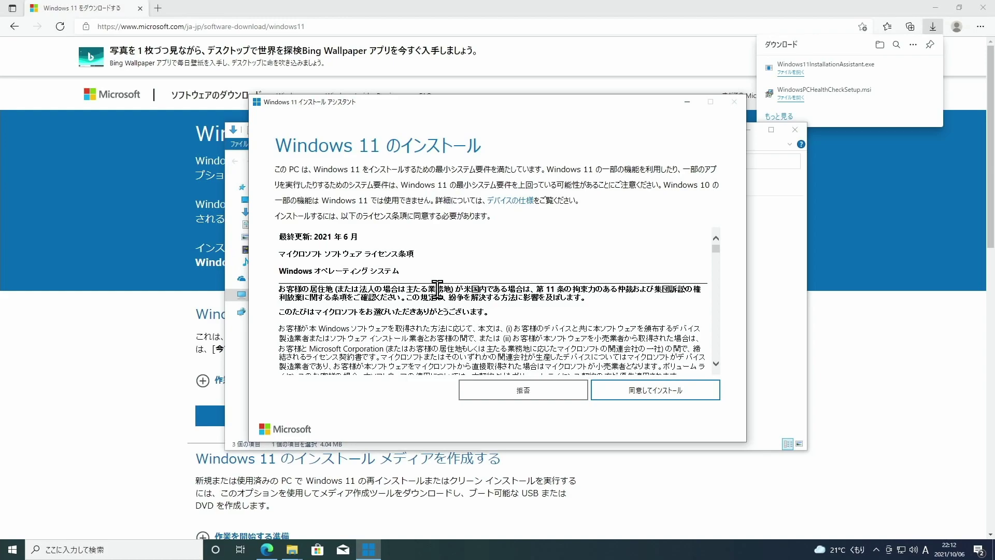
{"action": "scroll", "coordinate": [413, 325], "scroll_direction": "down", "scroll_amount": 1}
{"action": "scroll", "coordinate": [413, 325], "scroll_direction": "down", "scroll_amount": 10}
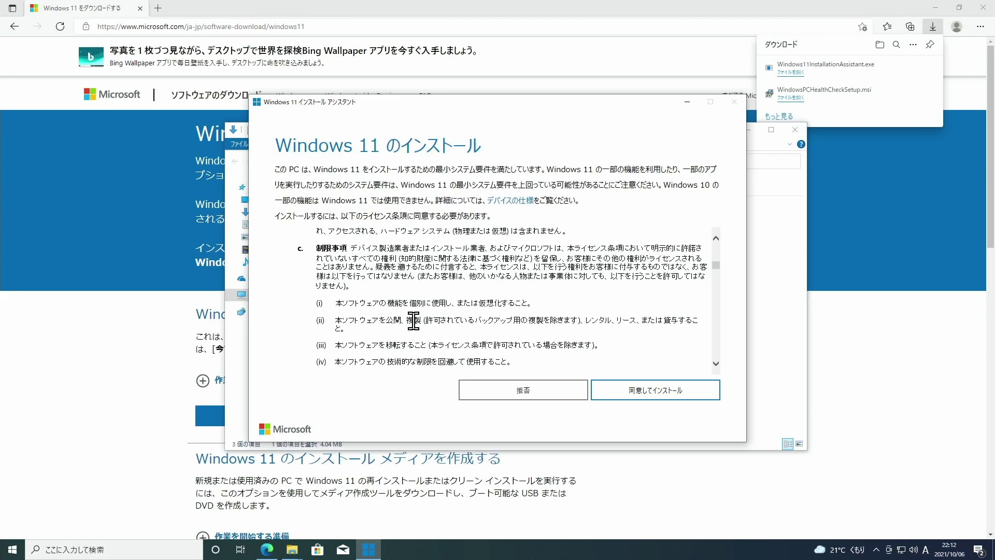
{"action": "scroll", "coordinate": [413, 325], "scroll_direction": "down", "scroll_amount": 10}
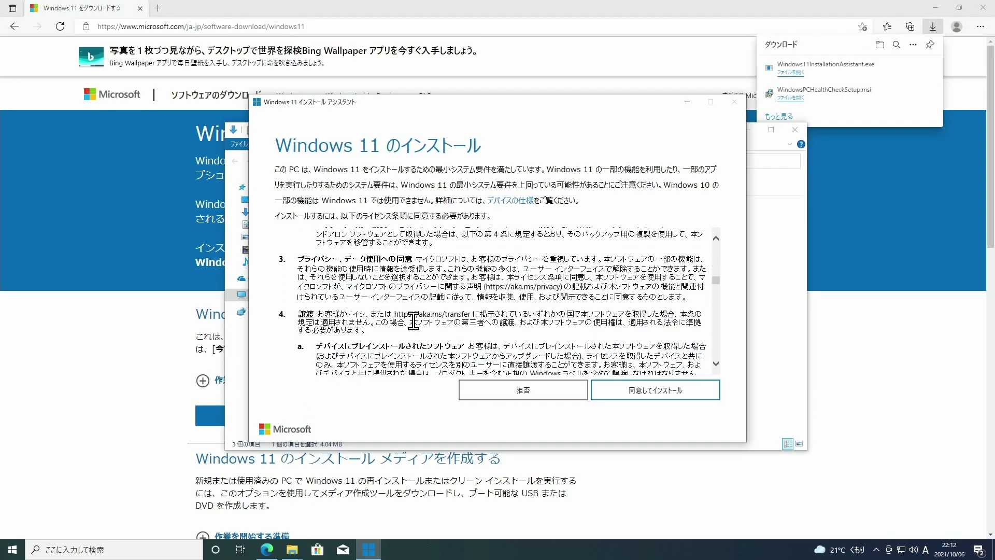
{"action": "scroll", "coordinate": [414, 325], "scroll_direction": "up", "scroll_amount": 20}
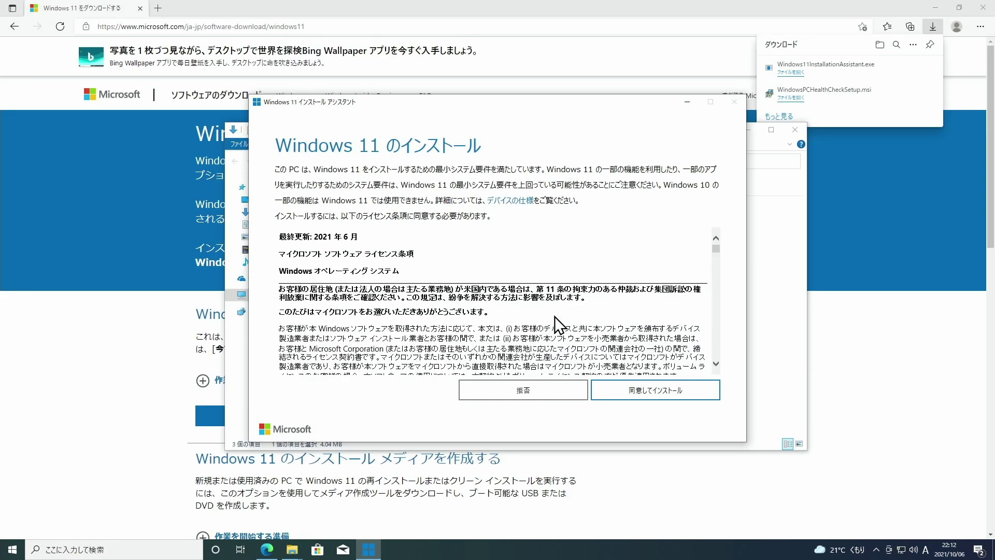
{"action": "left_click", "coordinate": [629, 391]}
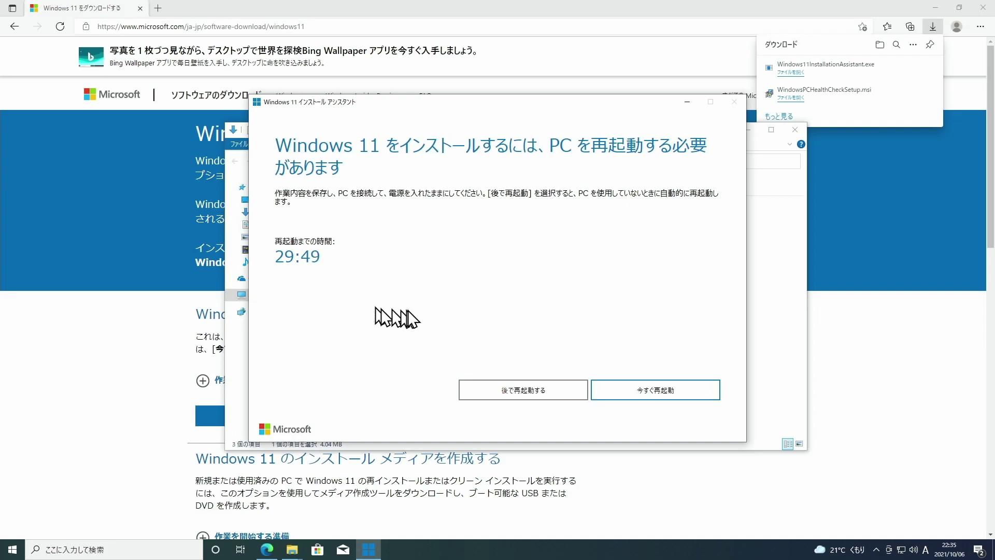
Step: Restart the PC immediately to complete the Windows 11 installation, dismissing the sign-out notice
{"action": "left_click", "coordinate": [666, 396]}
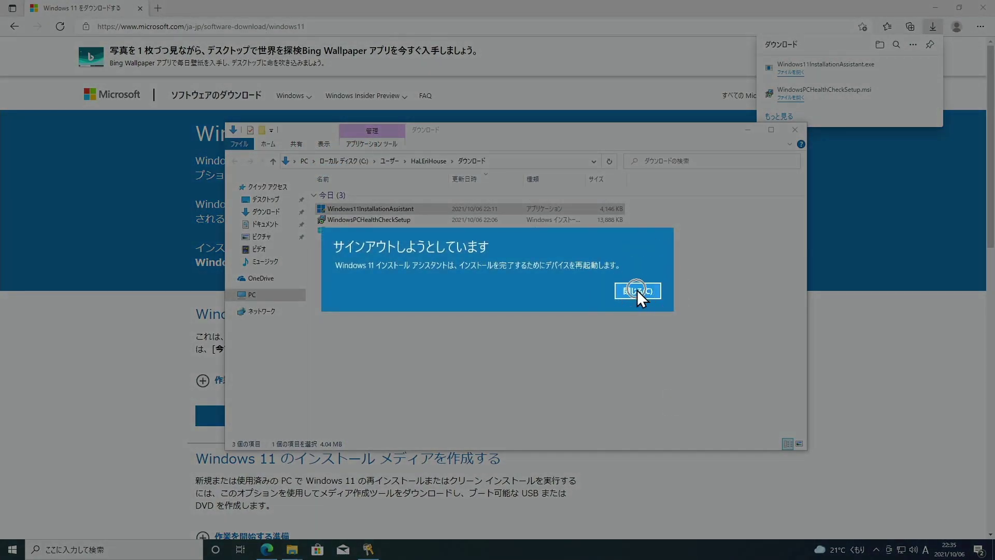
{"action": "left_click", "coordinate": [638, 290]}
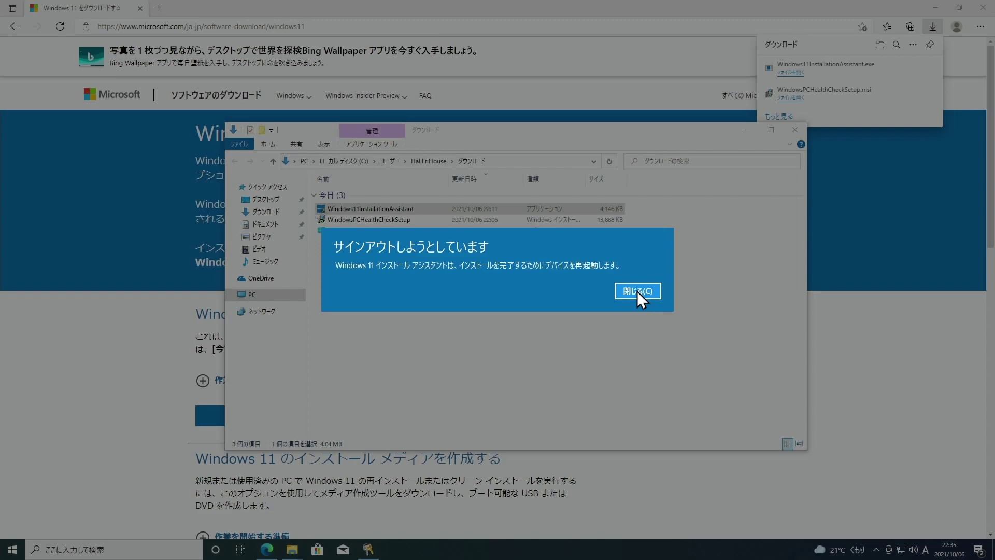
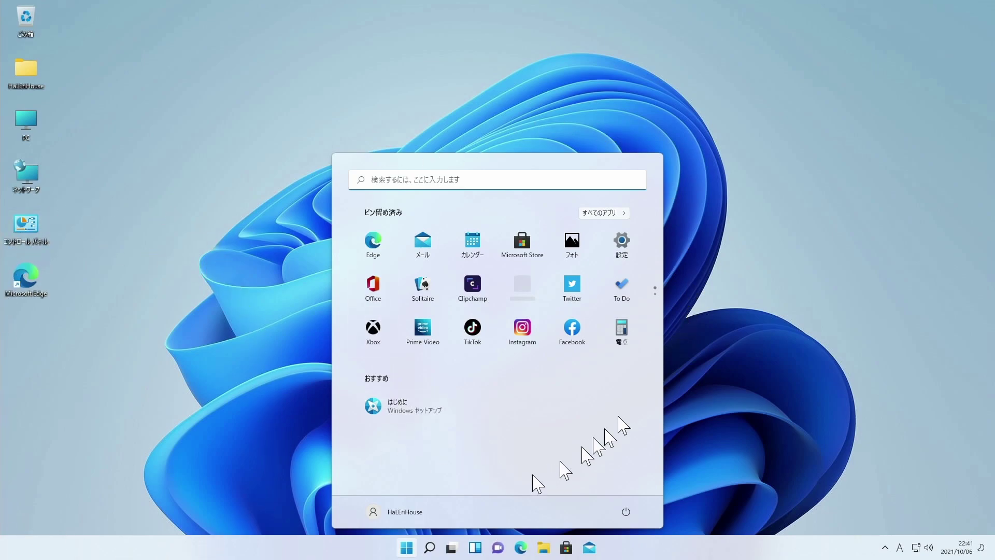
Step: Open and close the Windows 11 Start menu several times to examine its layout
{"action": "key", "text": "super"}
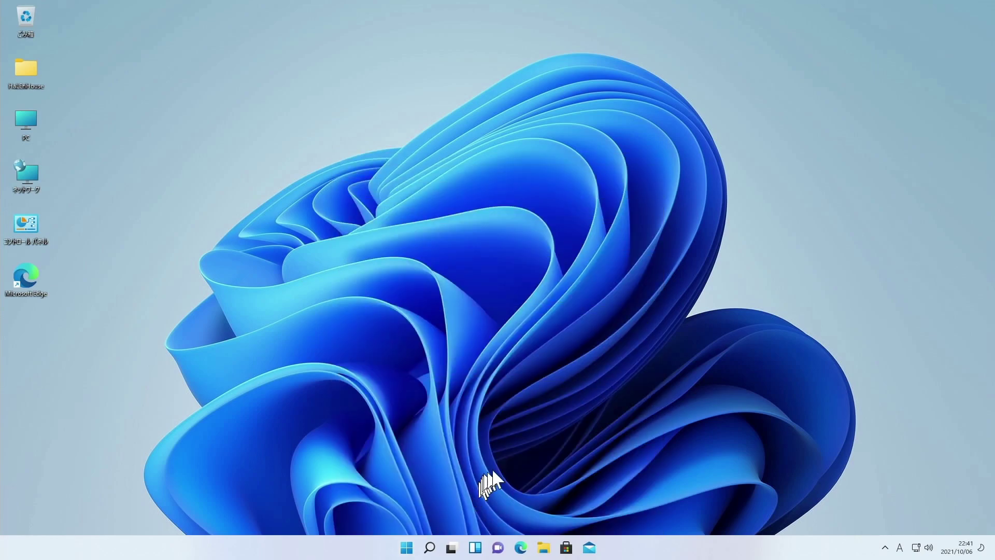
{"action": "key", "text": "super"}
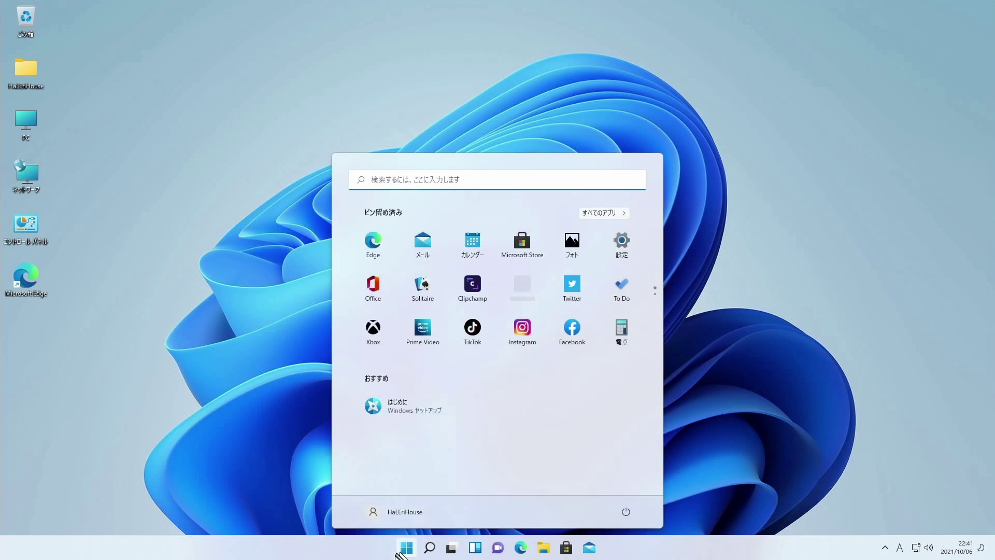
{"action": "left_click", "coordinate": [405, 553]}
{"action": "left_click", "coordinate": [405, 552]}
{"action": "left_click", "coordinate": [405, 554]}
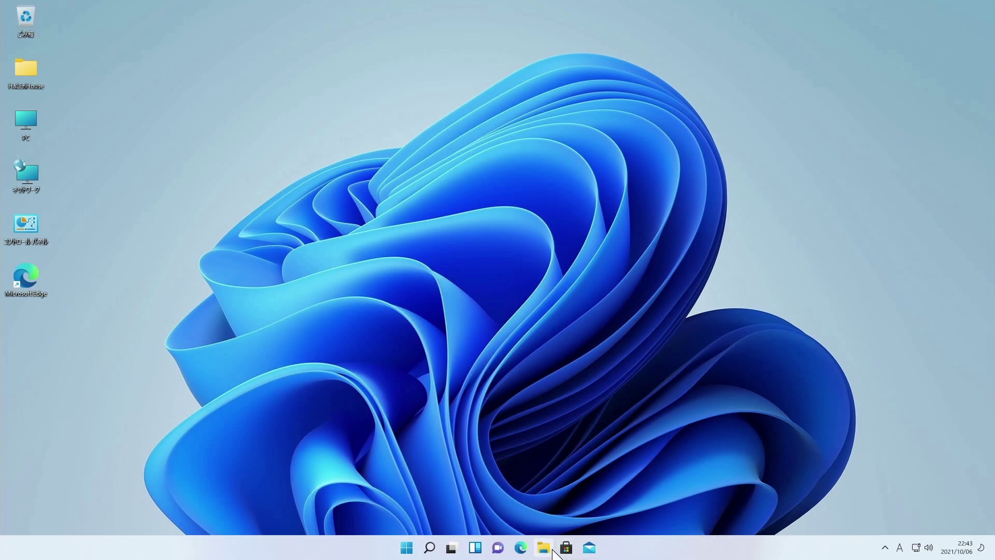
Step: Open Windows Terminal, run ipconfig to view the network configuration, and close the terminal
{"action": "right_click", "coordinate": [409, 551]}
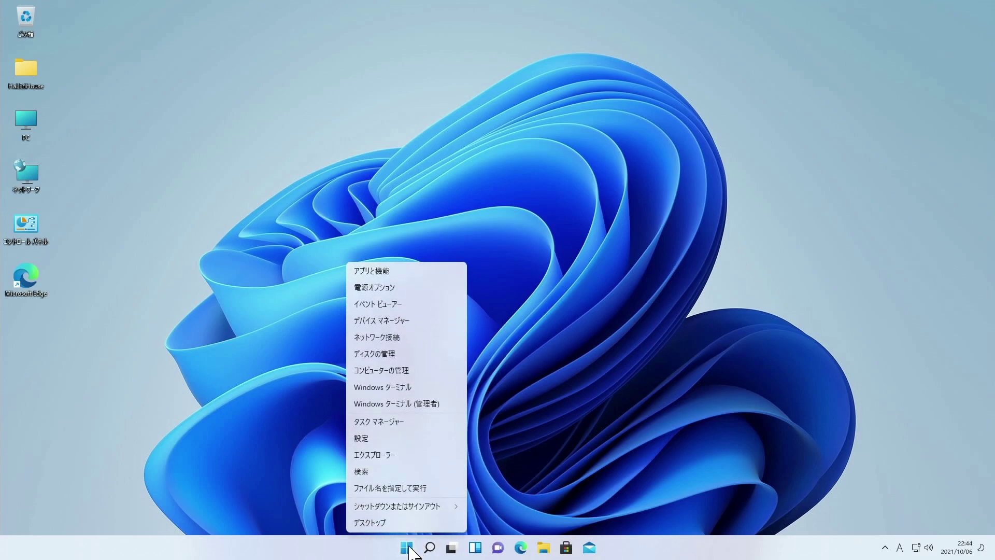
{"action": "mouse_move", "coordinate": [413, 510]}
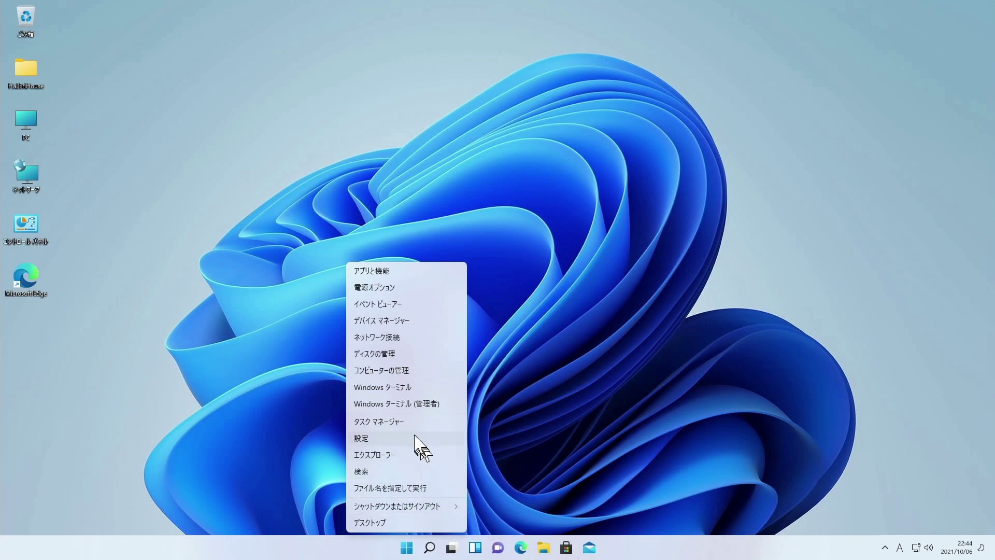
{"action": "left_click", "coordinate": [387, 387]}
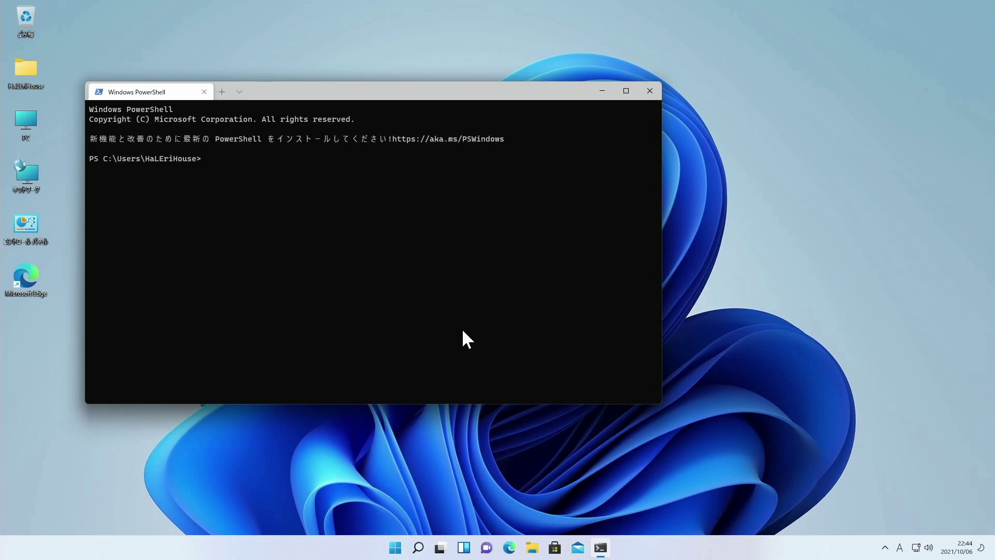
{"action": "type", "text": "ipconfig"}
{"action": "key", "text": "Return"}
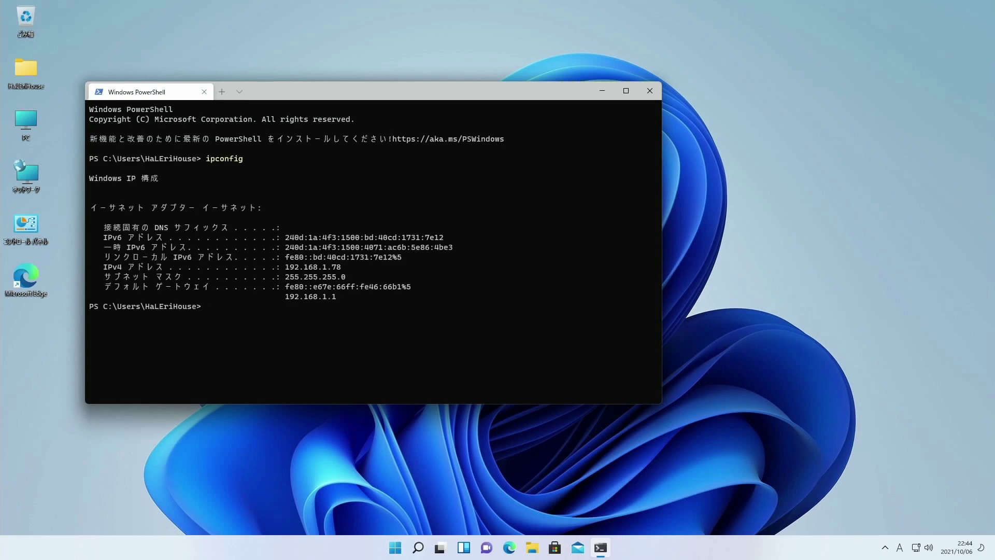
{"action": "left_click", "coordinate": [650, 91]}
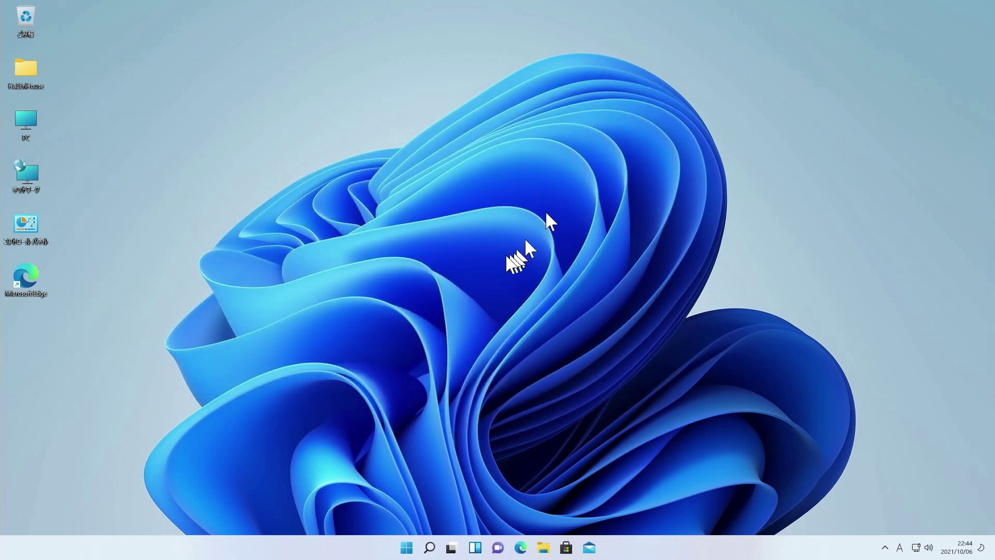
Step: Open PC in File Explorer and look through its view options and additional commands
{"action": "double_click", "coordinate": [24, 130]}
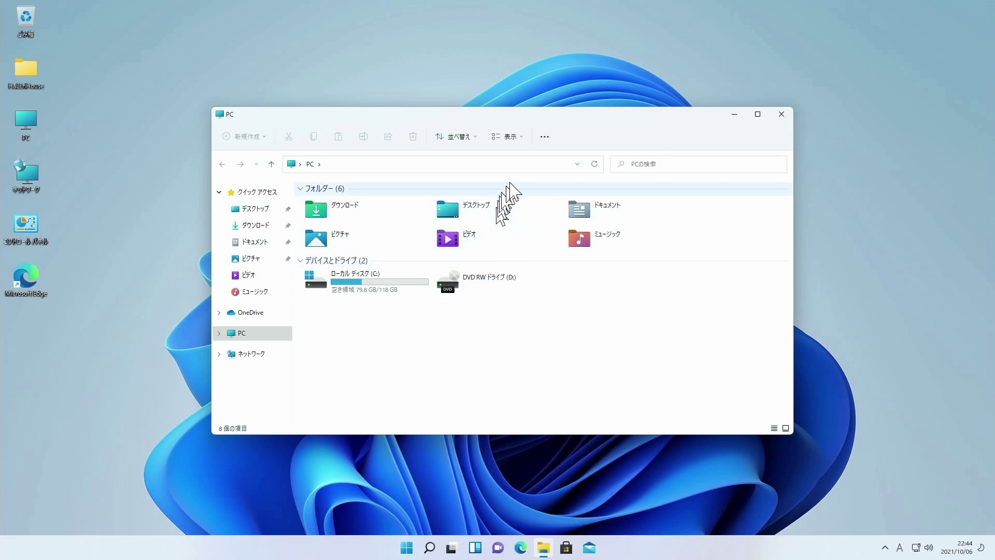
{"action": "left_click", "coordinate": [521, 143]}
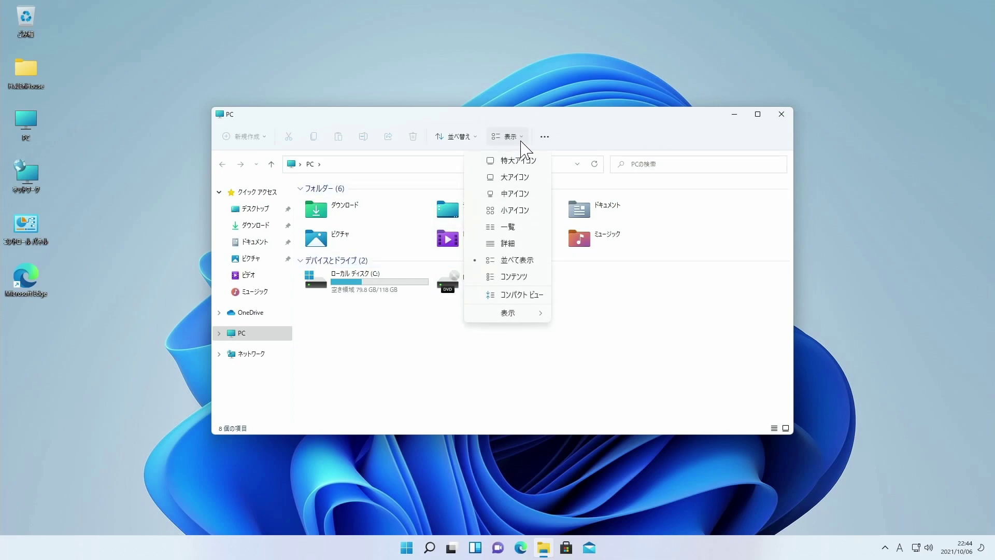
{"action": "left_click", "coordinate": [546, 138]}
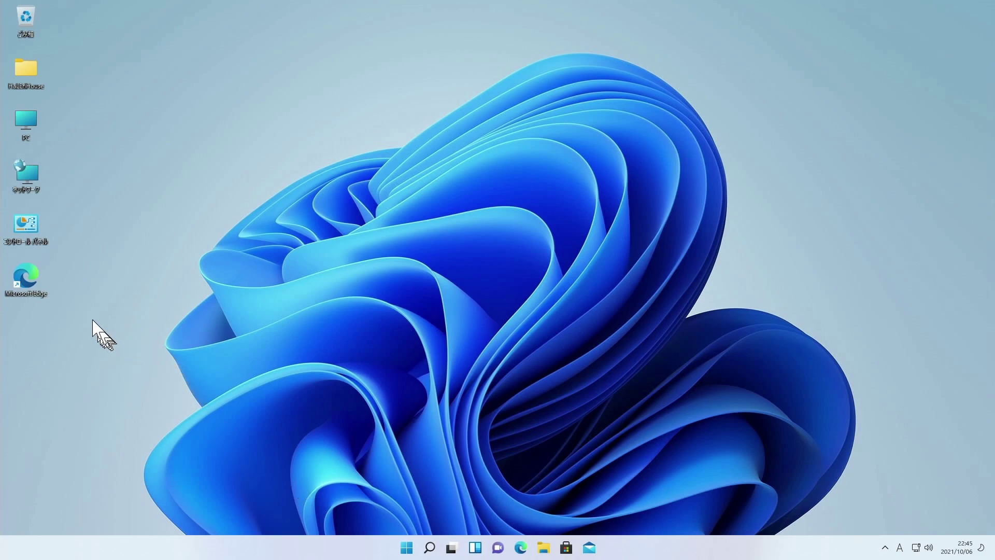
Step: Open Microsoft Edge on the Windows 11 desktop
{"action": "double_click", "coordinate": [26, 278]}
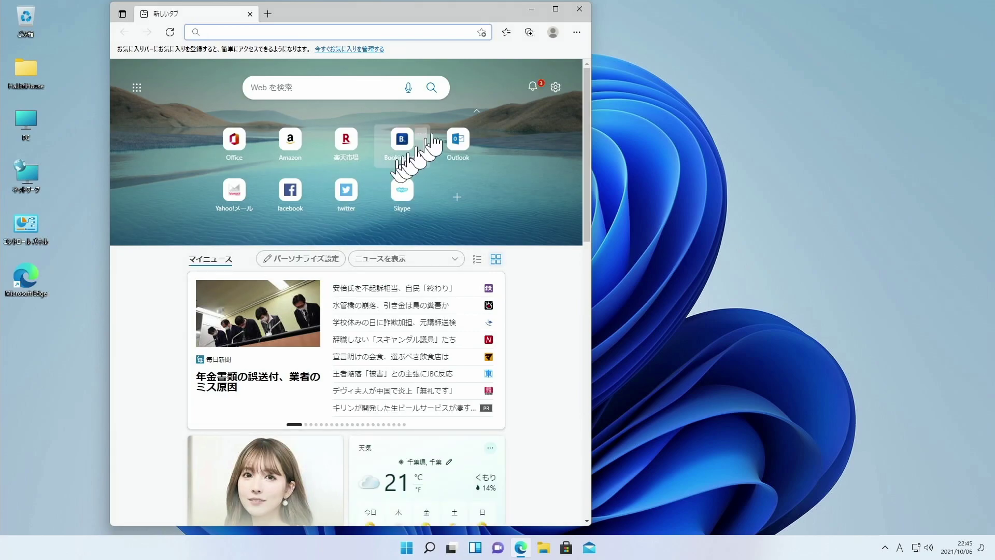
Step: Open the Edge settings, widen the window to show the settings categories, and close the browser
{"action": "left_click", "coordinate": [577, 32]}
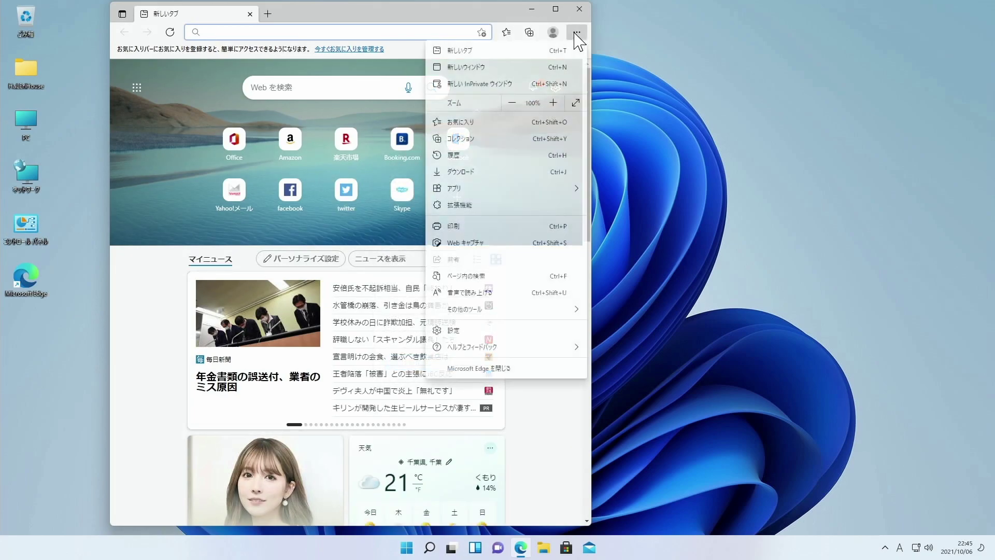
{"action": "left_click", "coordinate": [508, 334]}
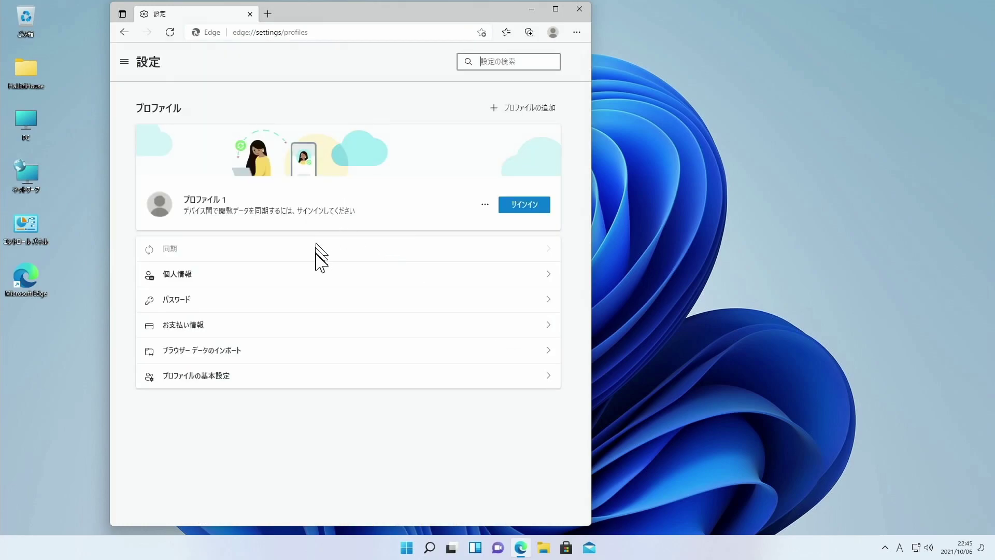
{"action": "left_click_drag", "start_coordinate": [591, 193], "coordinate": [850, 158]}
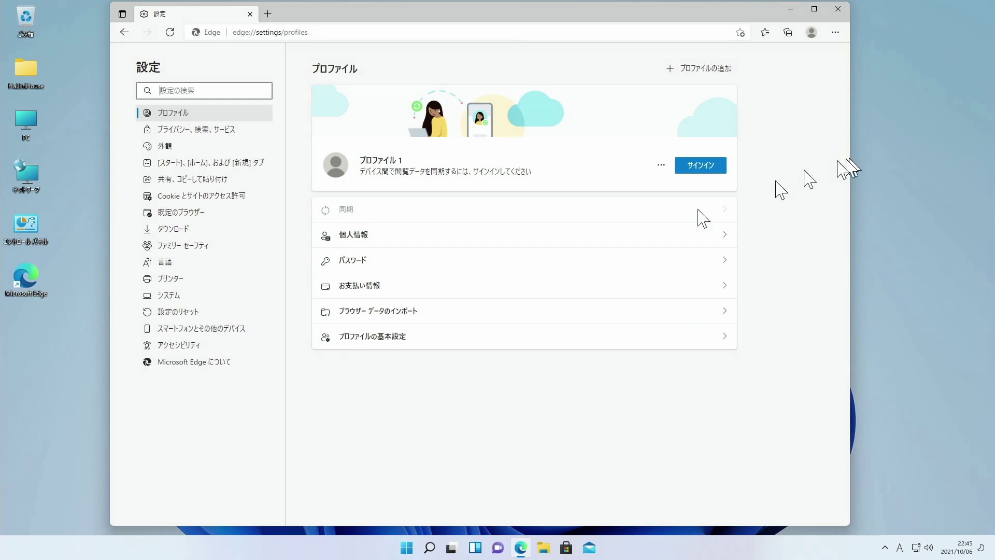
{"action": "left_click", "coordinate": [838, 9]}
Step: View the accessibility options in quick settings and the hidden system tray icons, closing each afterward
{"action": "key", "text": "super+a"}
{"action": "left_click", "coordinate": [945, 437]}
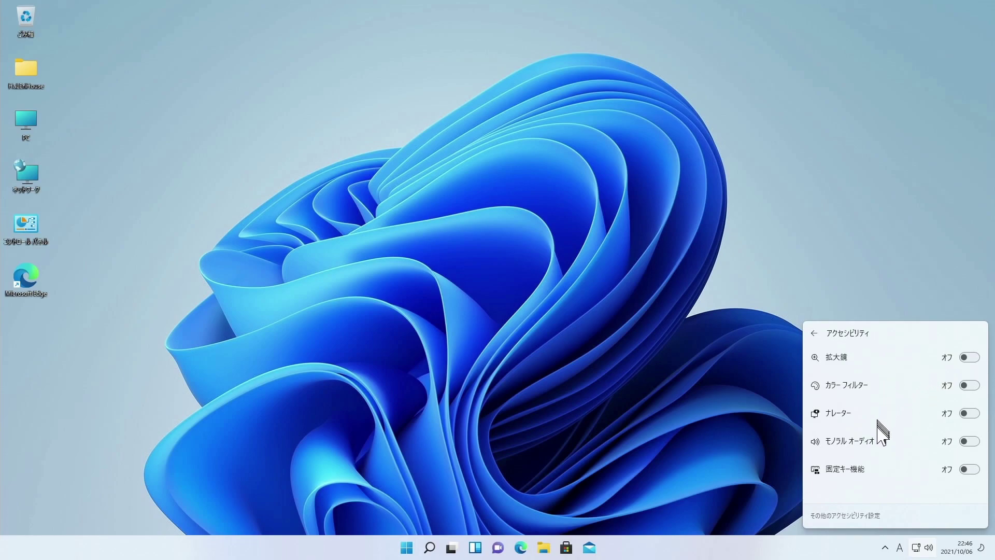
{"action": "key", "text": "Escape"}
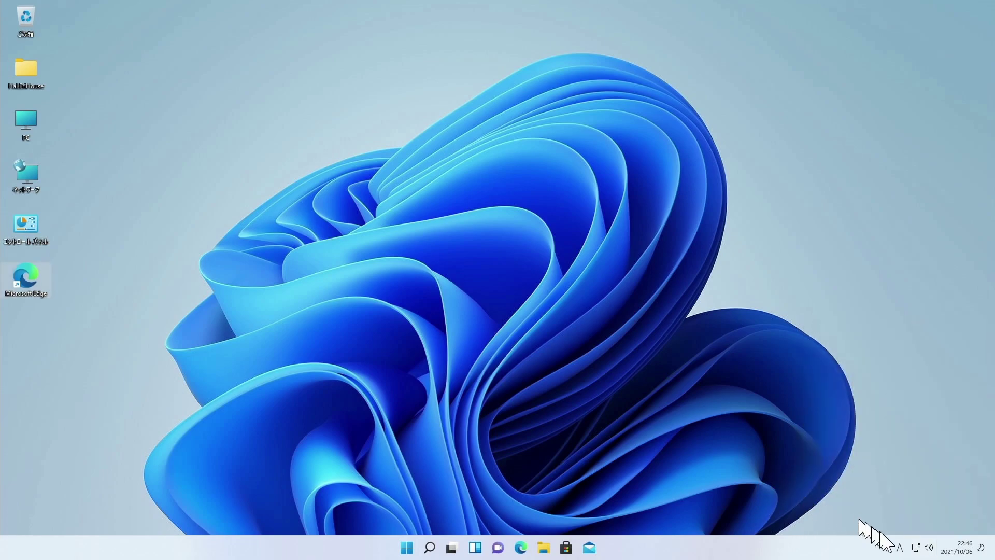
{"action": "left_click", "coordinate": [885, 548]}
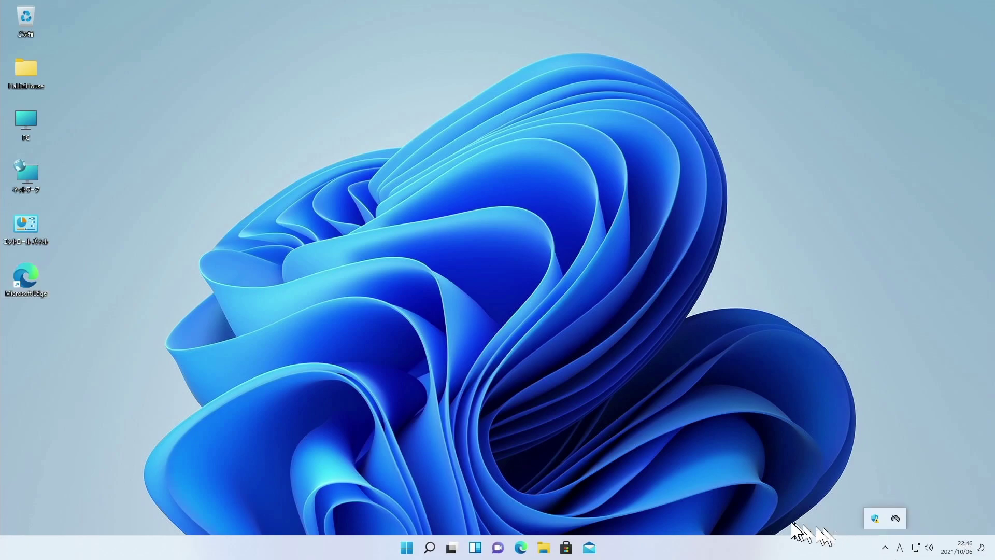
{"action": "key", "text": "Escape"}
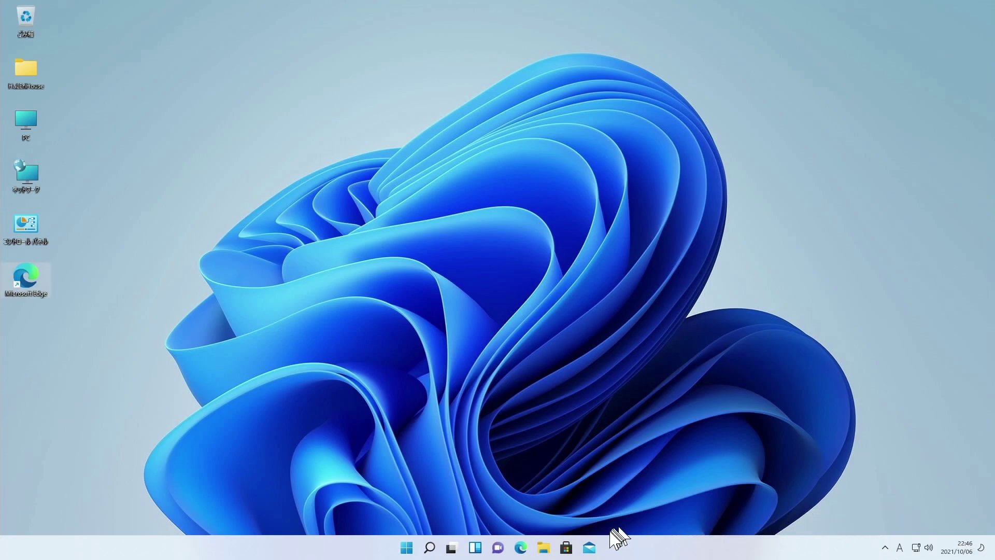
Step: Unpin Mail and Microsoft Store from the taskbar
{"action": "right_click", "coordinate": [591, 548]}
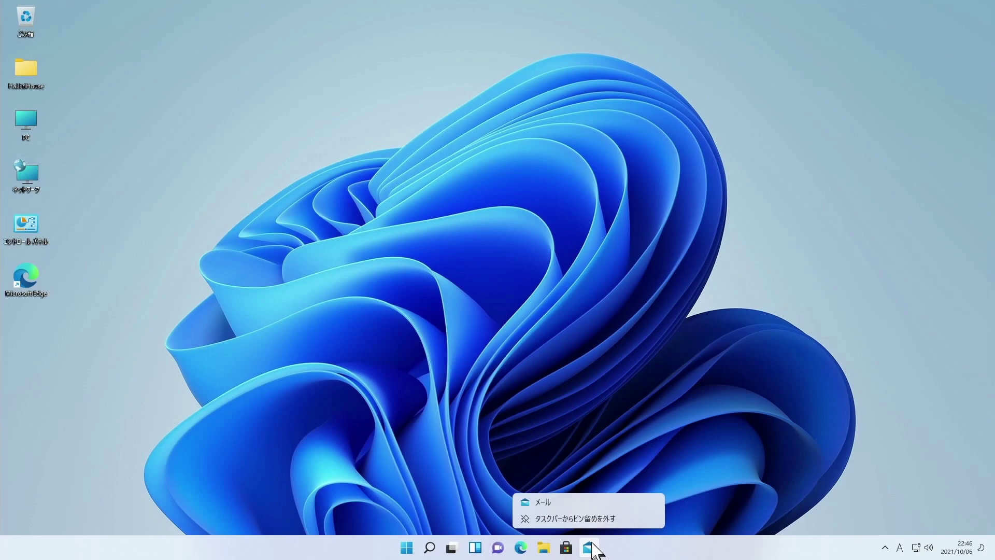
{"action": "left_click", "coordinate": [591, 520]}
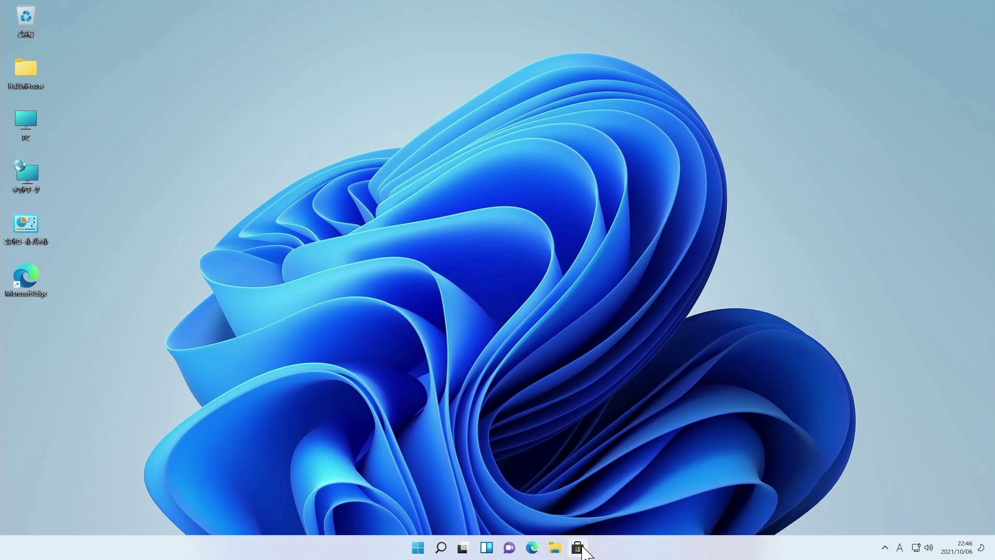
{"action": "right_click", "coordinate": [582, 548]}
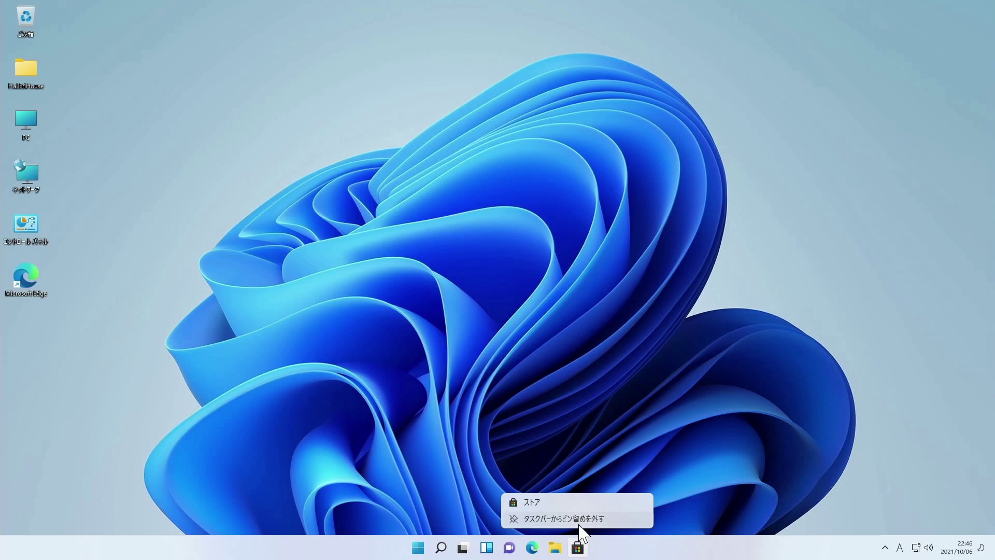
{"action": "left_click", "coordinate": [579, 522]}
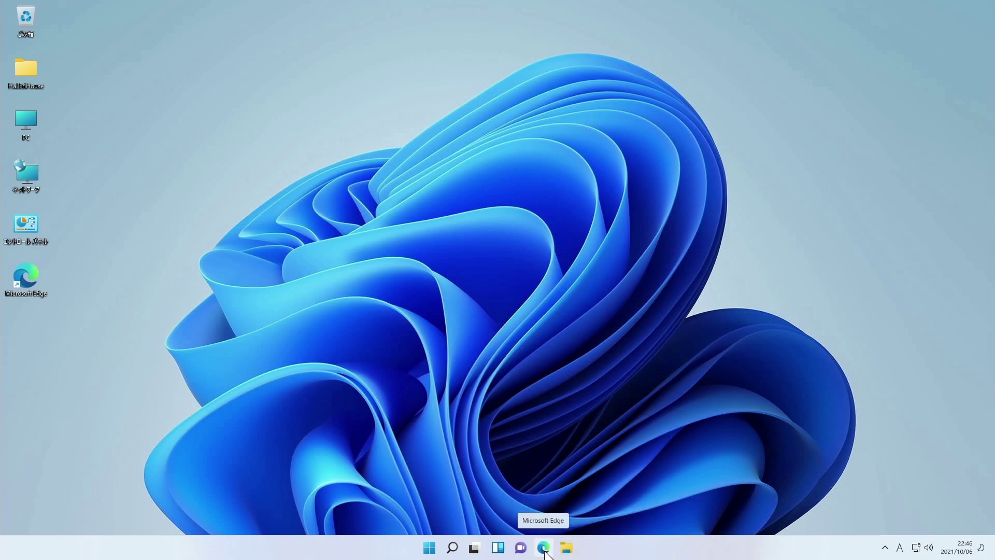
Step: Launch Solitaire from the Start menu's pinned apps and close the game
{"action": "left_click", "coordinate": [430, 548]}
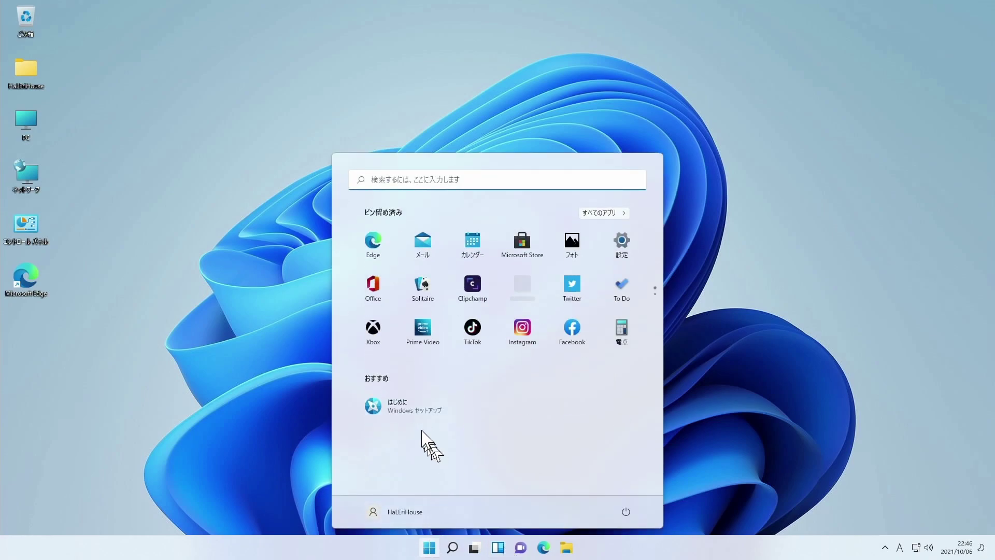
{"action": "left_click", "coordinate": [440, 301]}
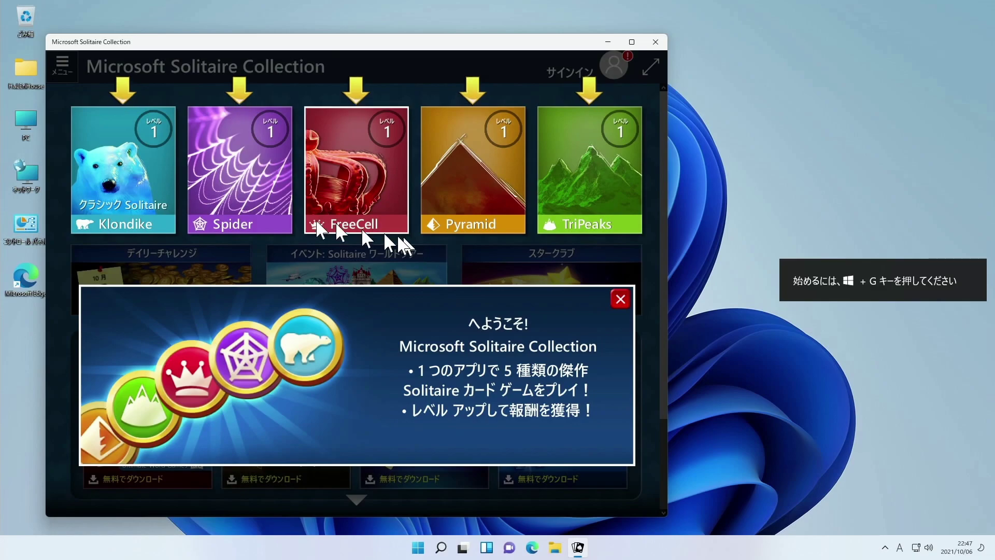
{"action": "left_click", "coordinate": [649, 41]}
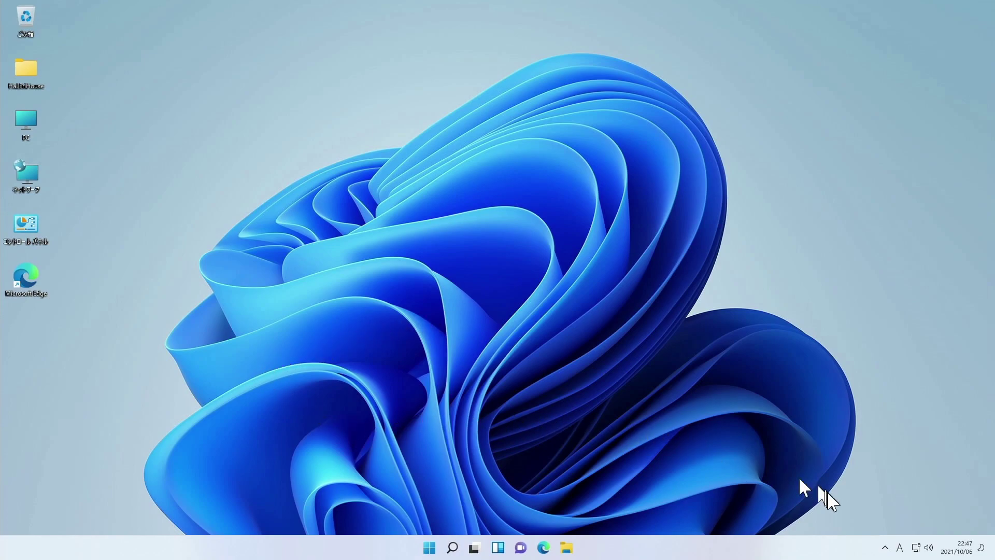
Step: Open the display settings from the desktop, view the scale and resolution options, and close Settings
{"action": "right_click", "coordinate": [242, 361]}
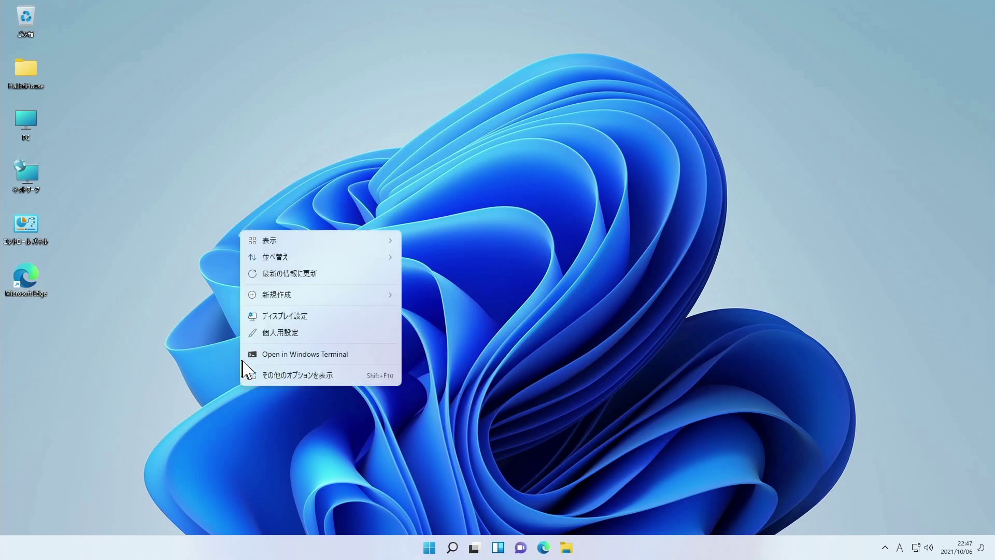
{"action": "left_click", "coordinate": [281, 317]}
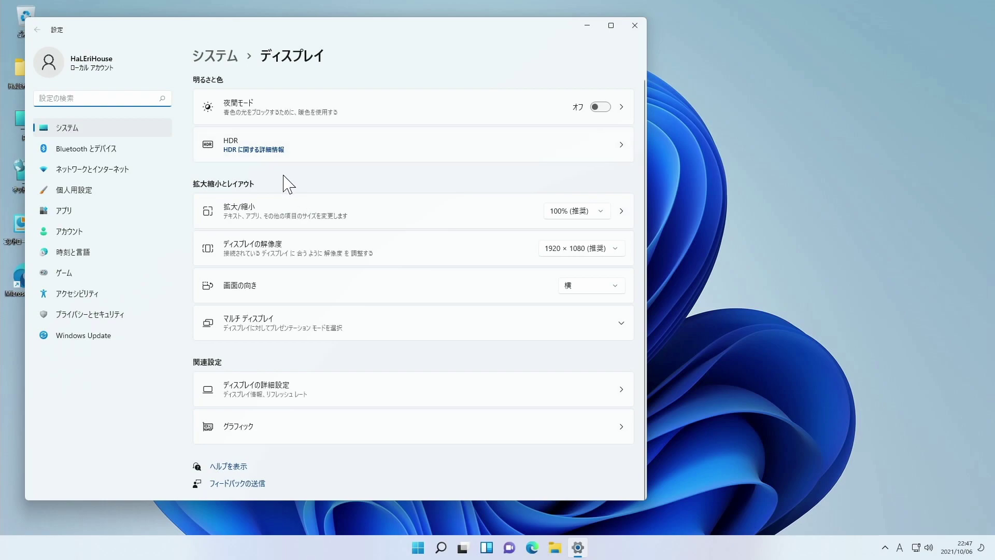
{"action": "left_click", "coordinate": [633, 26]}
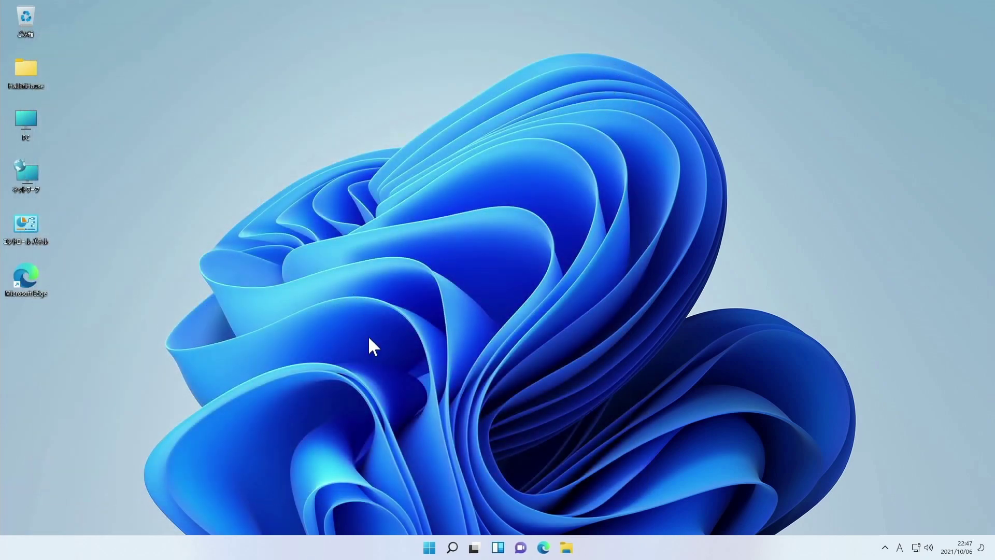
Step: Open Windows Features from the Programs category of Control Panel and expand SMB 1.0/CIFS file sharing support
{"action": "double_click", "coordinate": [18, 240]}
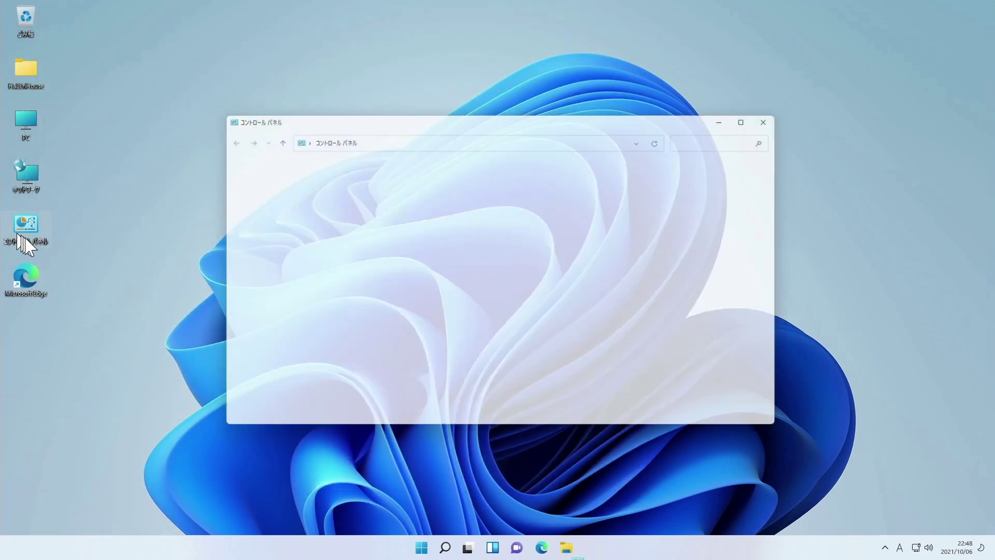
{"action": "left_click", "coordinate": [357, 298]}
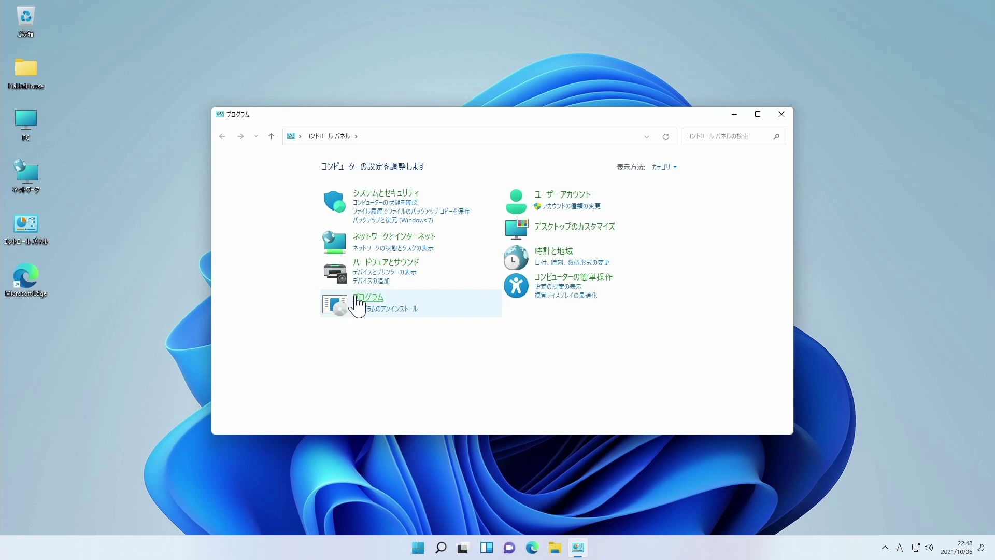
{"action": "left_click", "coordinate": [482, 177]}
{"action": "scroll", "coordinate": [482, 295], "scroll_direction": "down", "scroll_amount": 3}
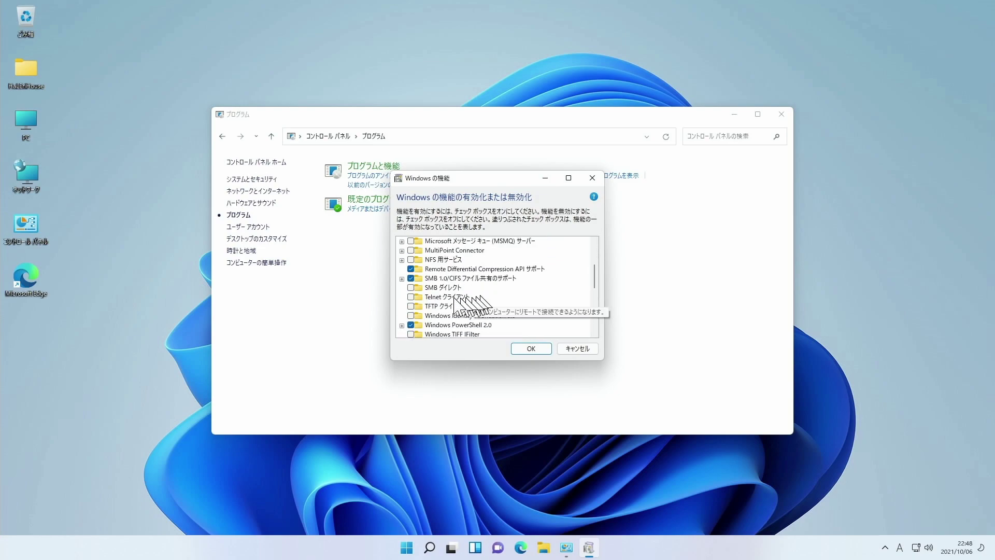
{"action": "double_click", "coordinate": [441, 279]}
{"action": "left_click", "coordinate": [467, 306]}
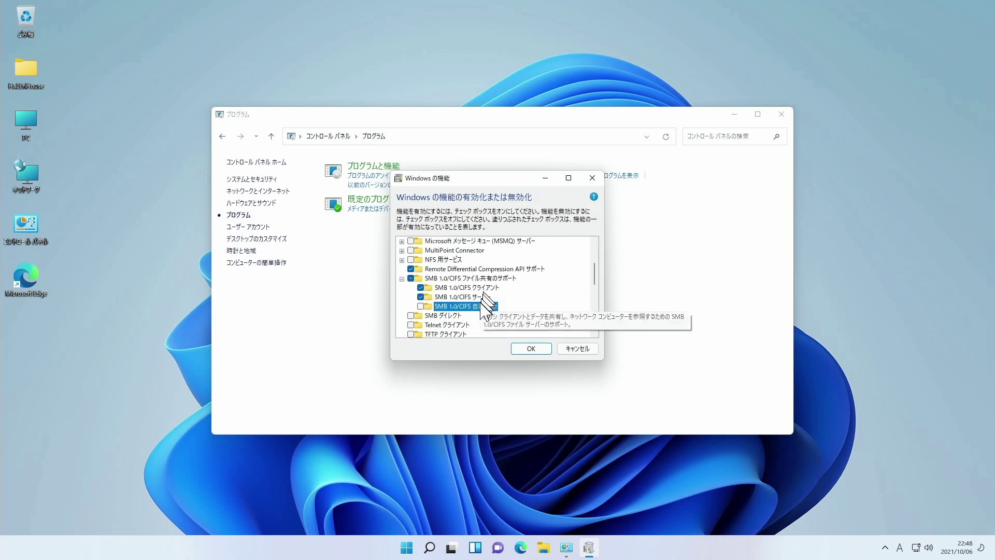
Step: Enable the SMB Direct feature, apply the change, and close Control Panel
{"action": "left_click", "coordinate": [411, 315]}
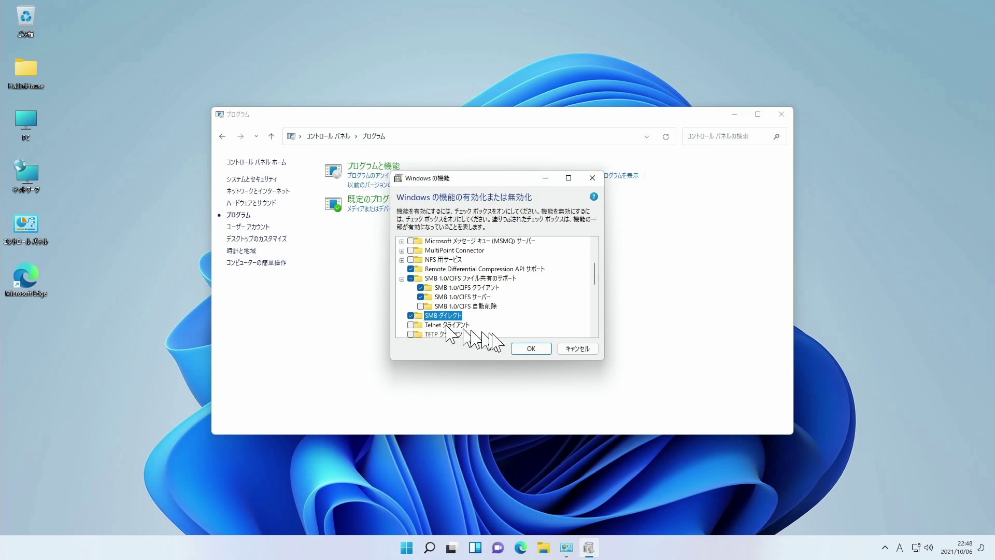
{"action": "left_click", "coordinate": [530, 350]}
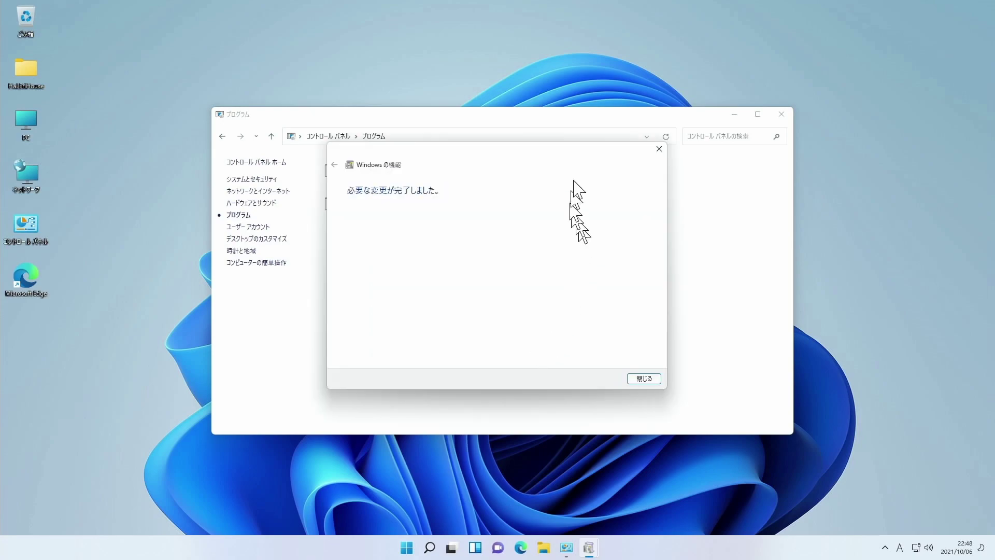
{"action": "left_click", "coordinate": [659, 149]}
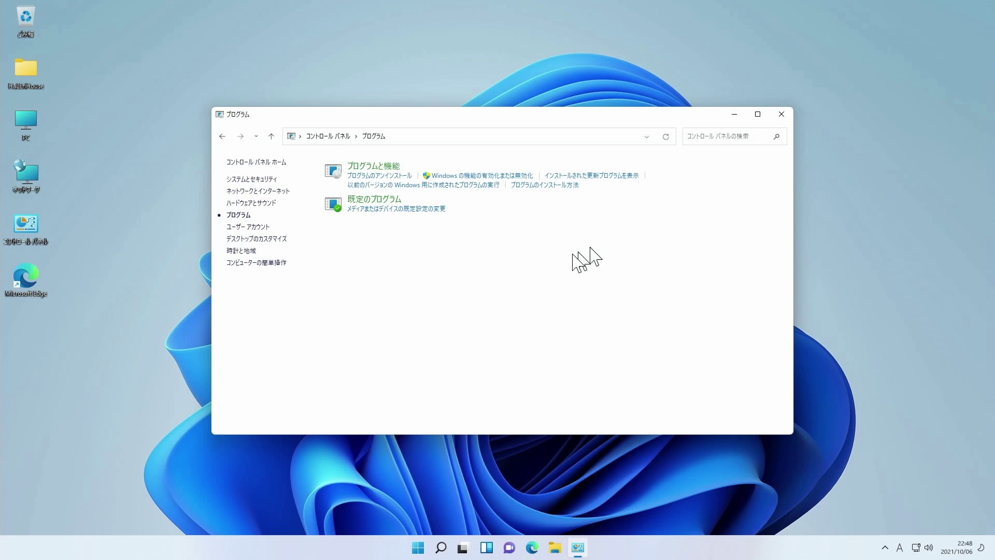
{"action": "left_click", "coordinate": [782, 114]}
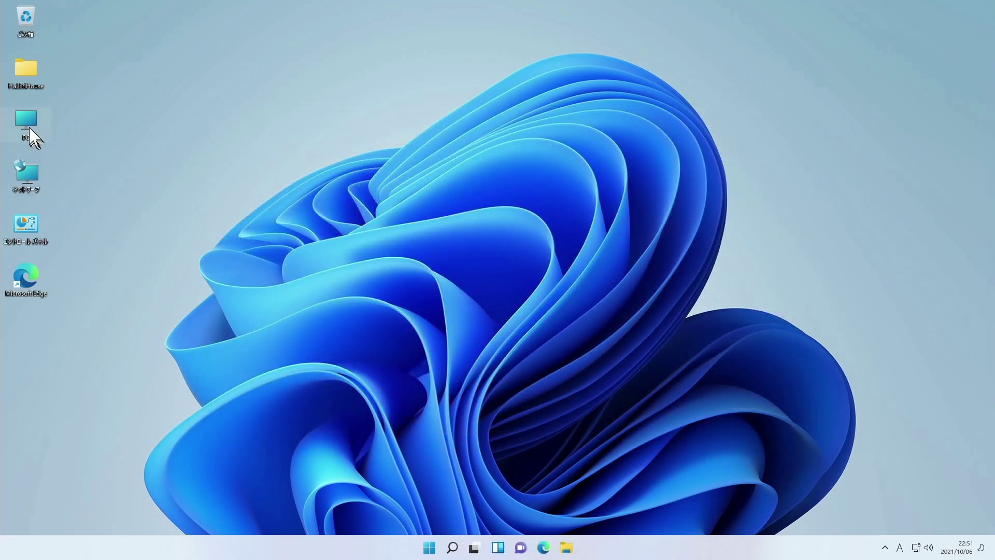
Step: Open Computer Management for this PC, view the device categories in Device Manager, and close it
{"action": "right_click", "coordinate": [29, 126]}
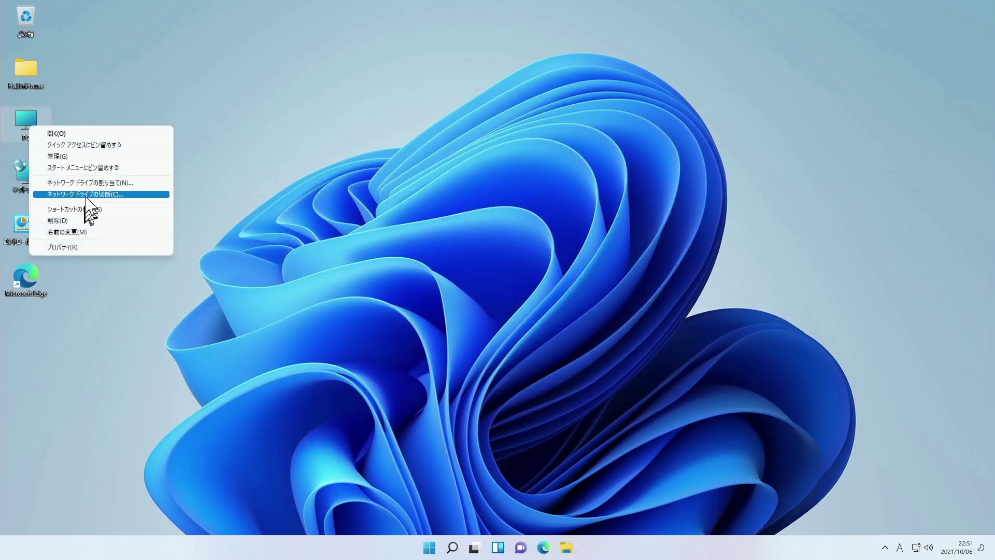
{"action": "left_click", "coordinate": [72, 157]}
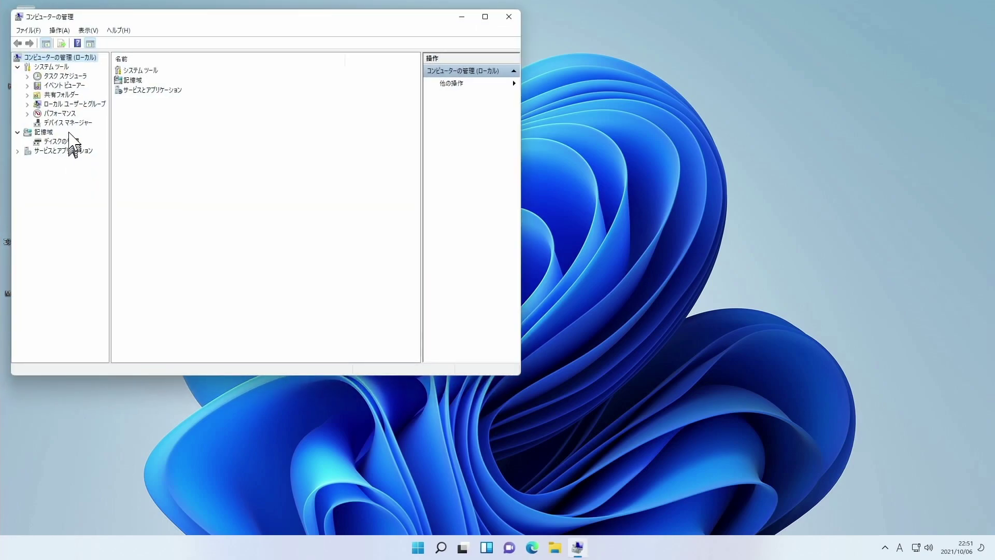
{"action": "left_click", "coordinate": [72, 123]}
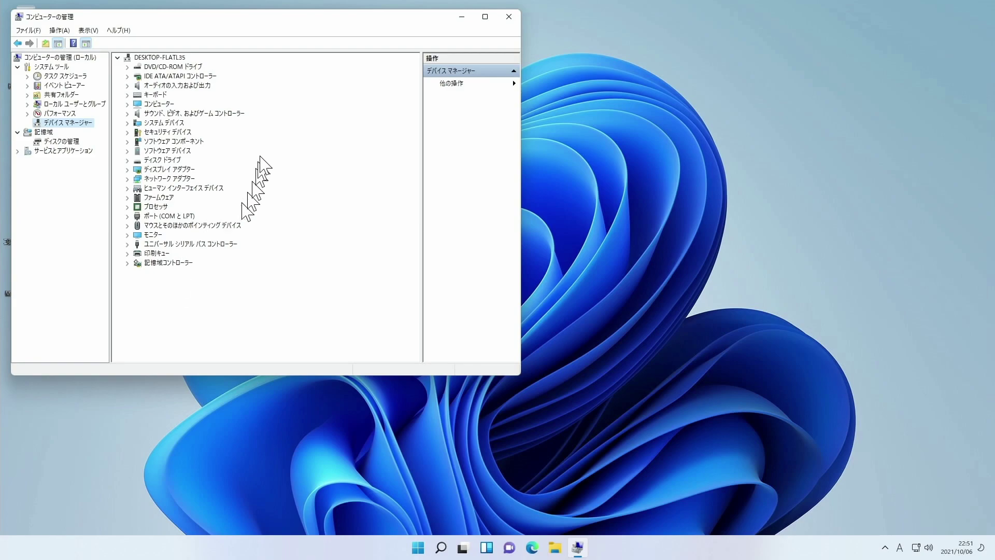
{"action": "left_click", "coordinate": [509, 17]}
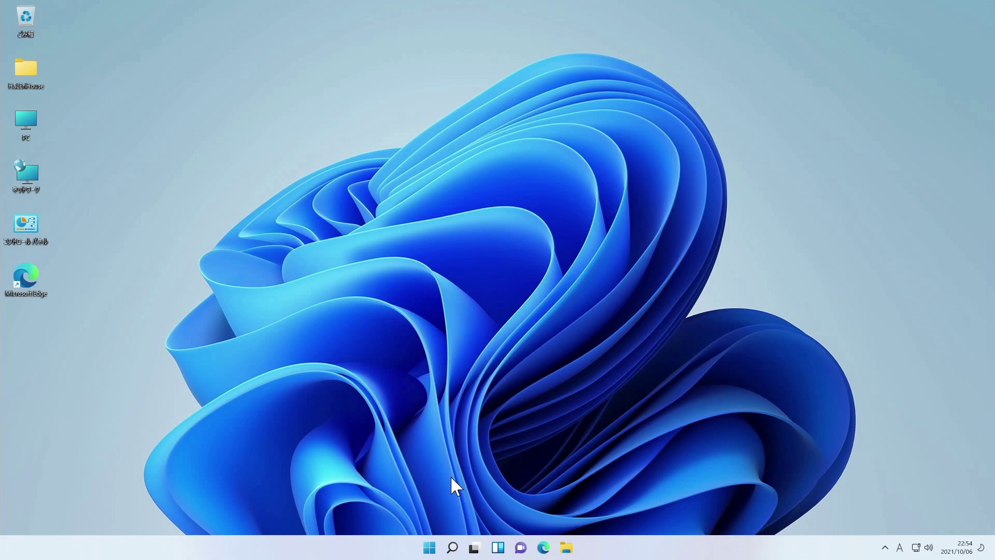
Step: Shut down the PC
{"action": "key", "text": "super+x"}
{"action": "mouse_move", "coordinate": [467, 506]}
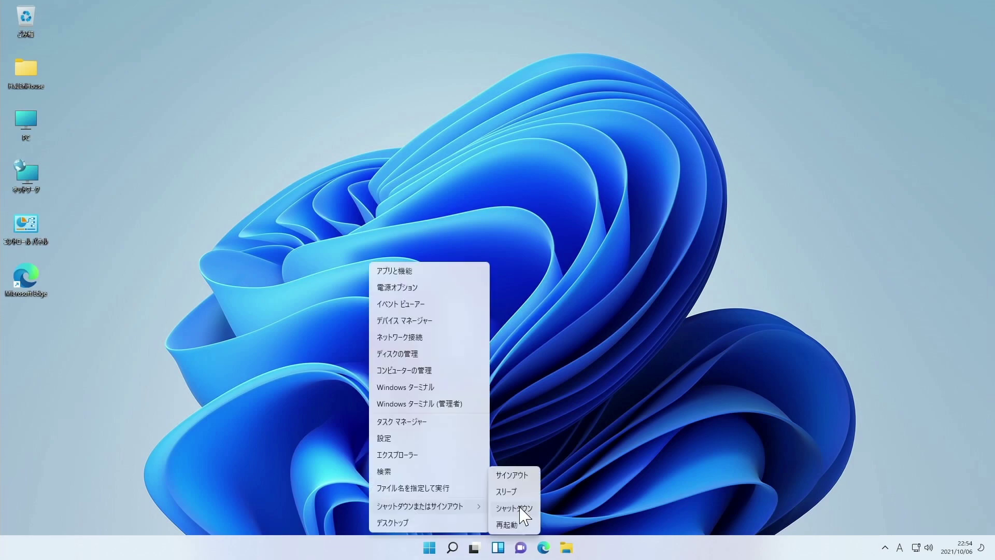
{"action": "left_click", "coordinate": [521, 509]}
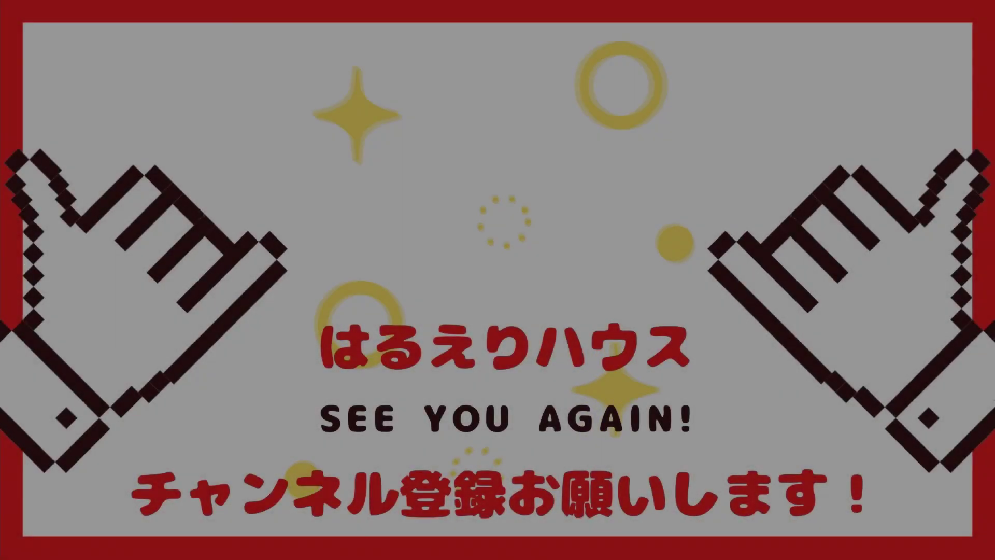